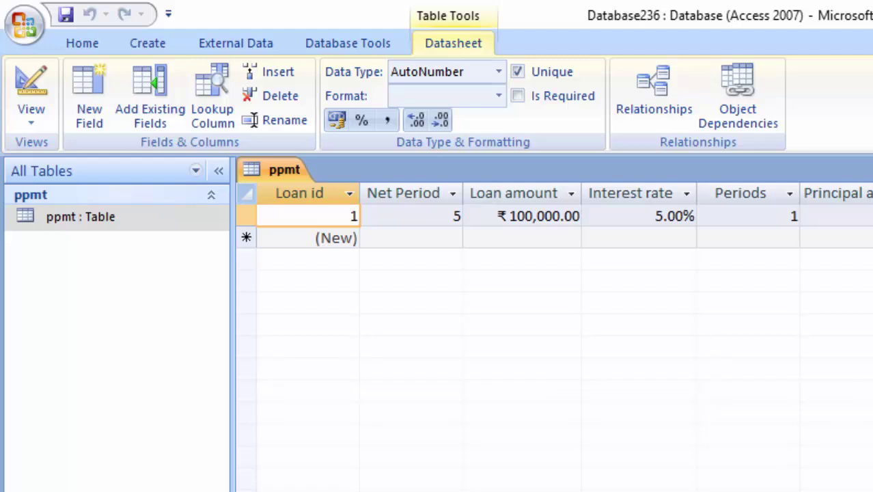
- Start a new query in Design view so the Show Table list appears
double_click(353, 216)
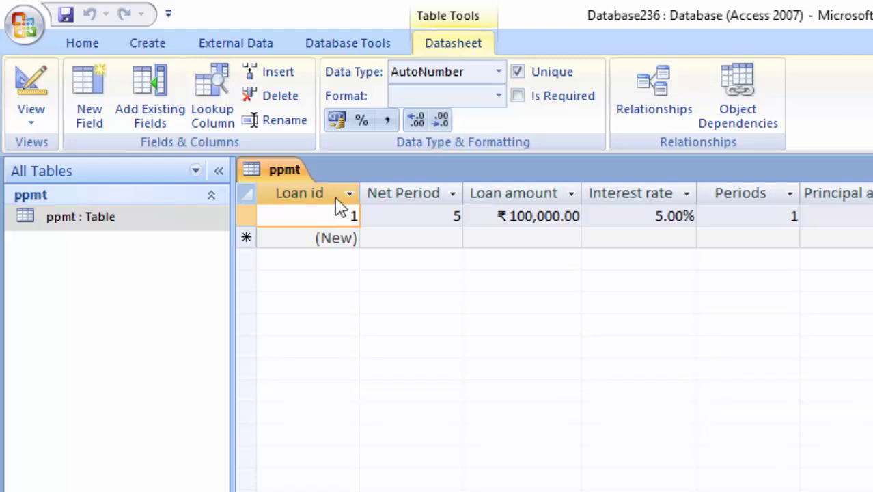
left_click(151, 43)
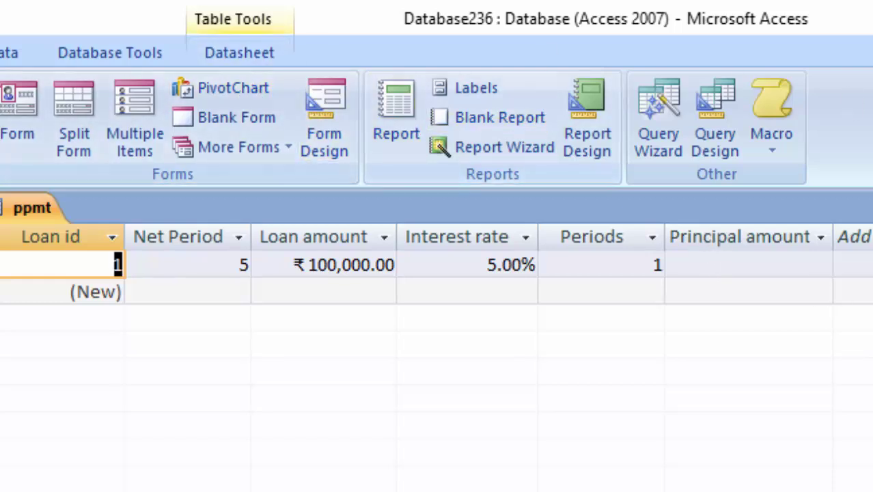
left_click(711, 108)
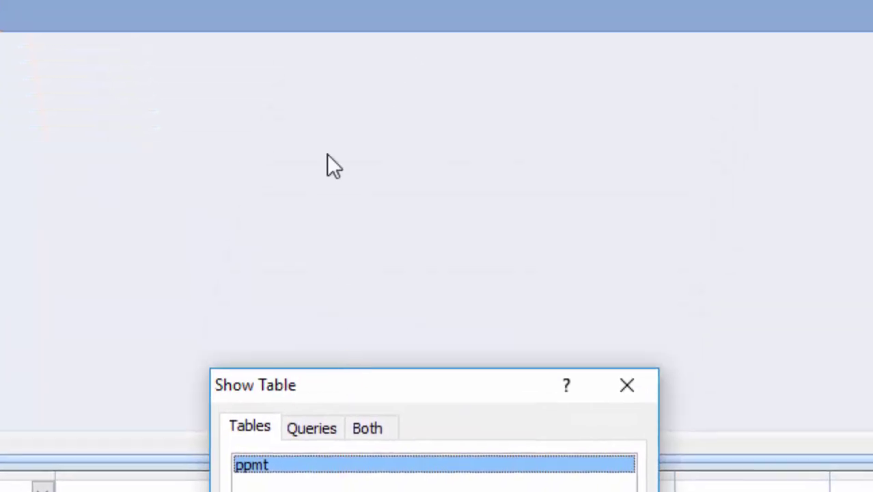
- Add ppmt and its fields Loan id, Net Period, Loan amount, Interest rate, Periods, Principal amount
double_click(395, 464)
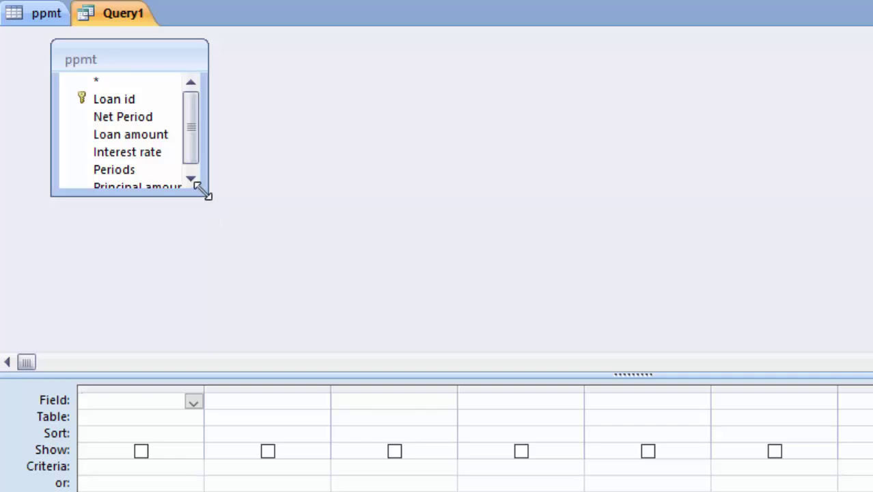
left_click_drag(205, 193, 248, 303)
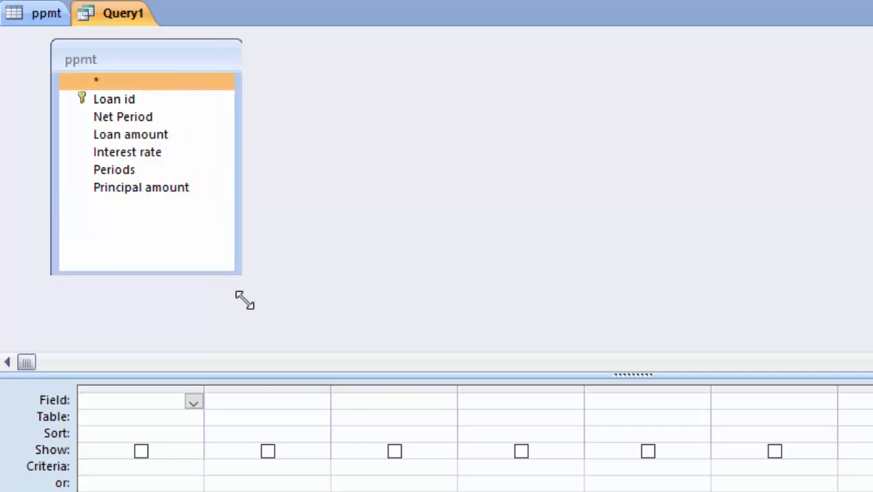
double_click(158, 102)
double_click(161, 115)
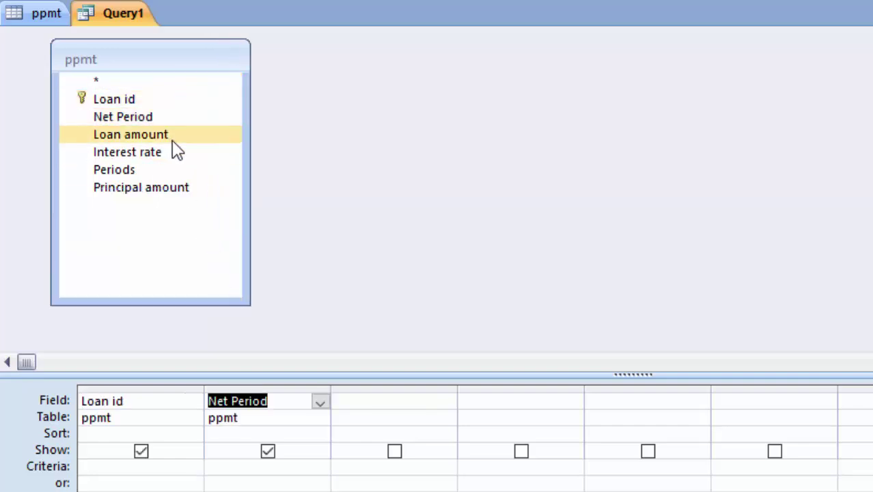
double_click(172, 140)
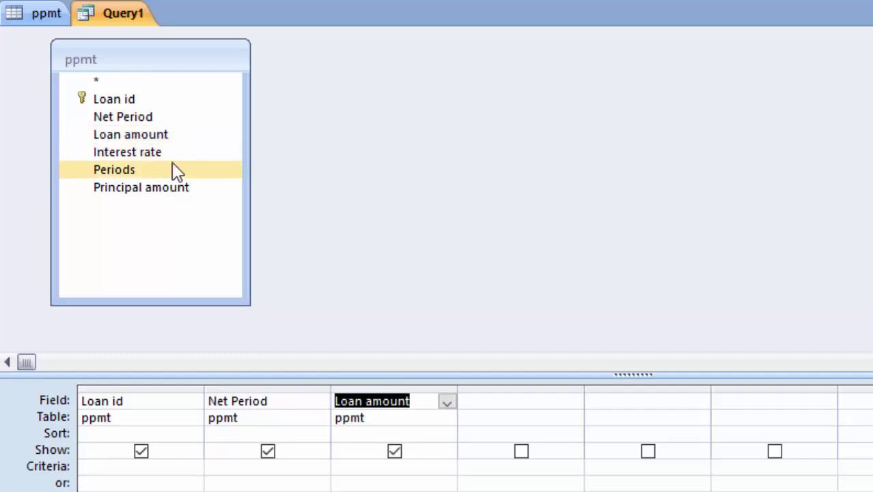
double_click(174, 154)
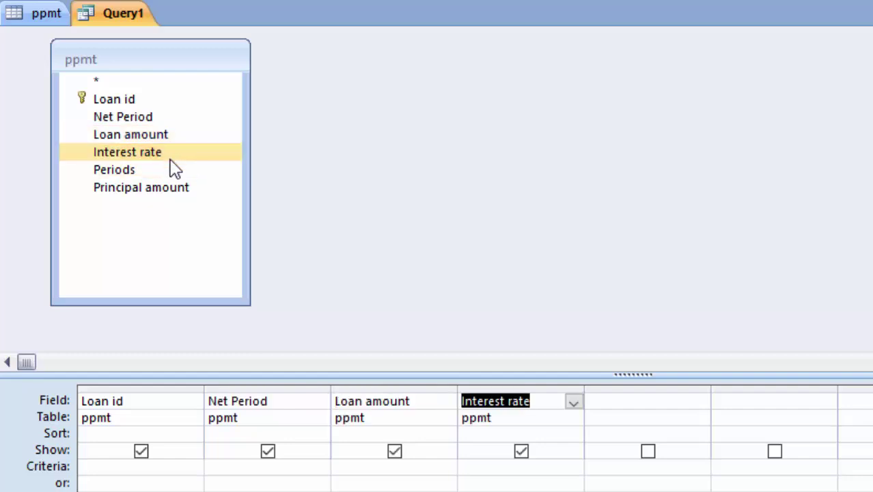
left_click(162, 175)
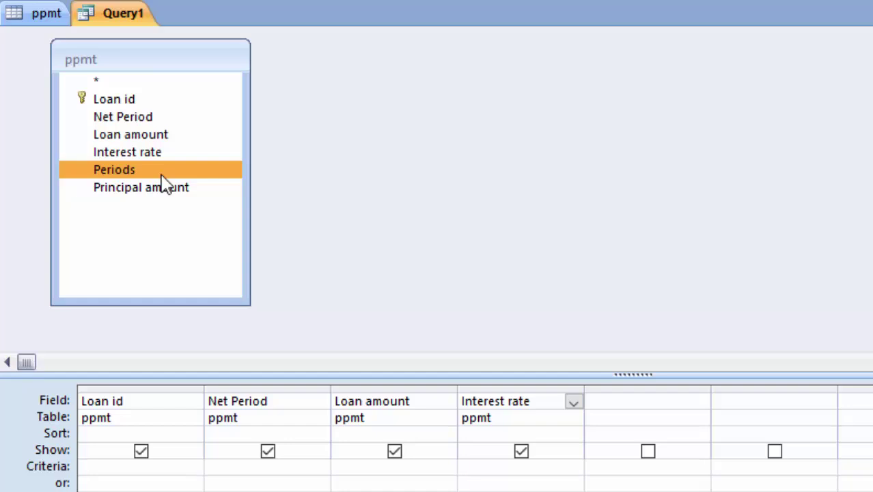
double_click(162, 176)
double_click(157, 188)
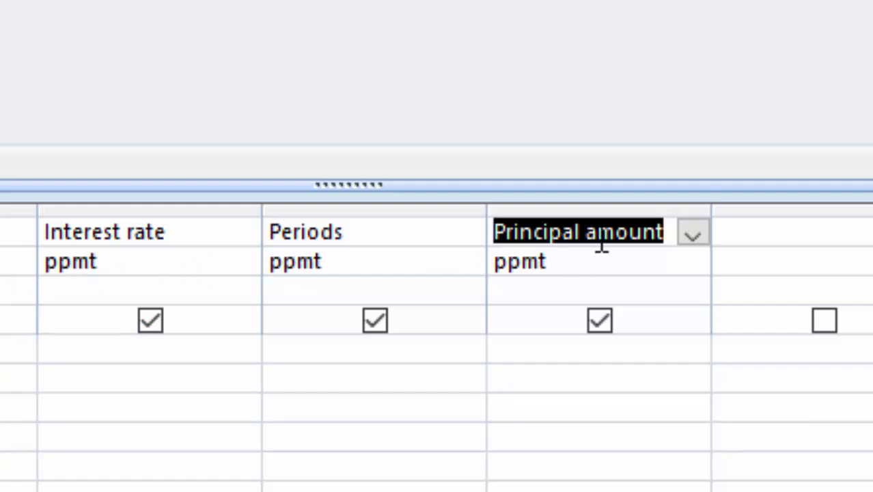
- Widen the Principal amount column and, in Zoom, append ':ppmt(Interest Rate/12' to its name
left_click_drag(711, 212, 797, 322)
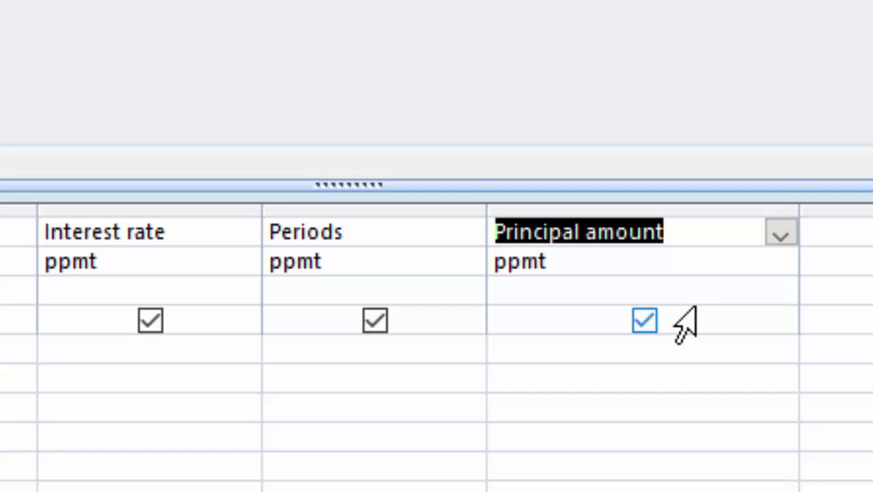
left_click(708, 233)
right_click(708, 232)
left_click(752, 488)
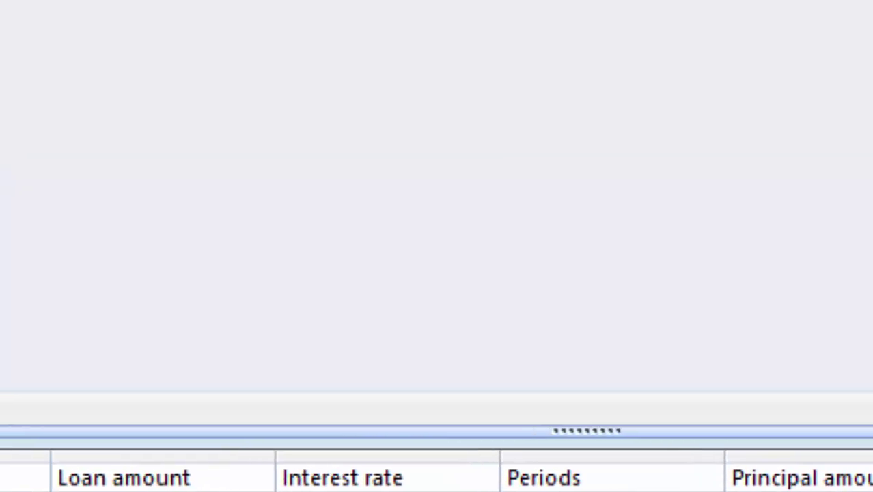
left_click(388, 62)
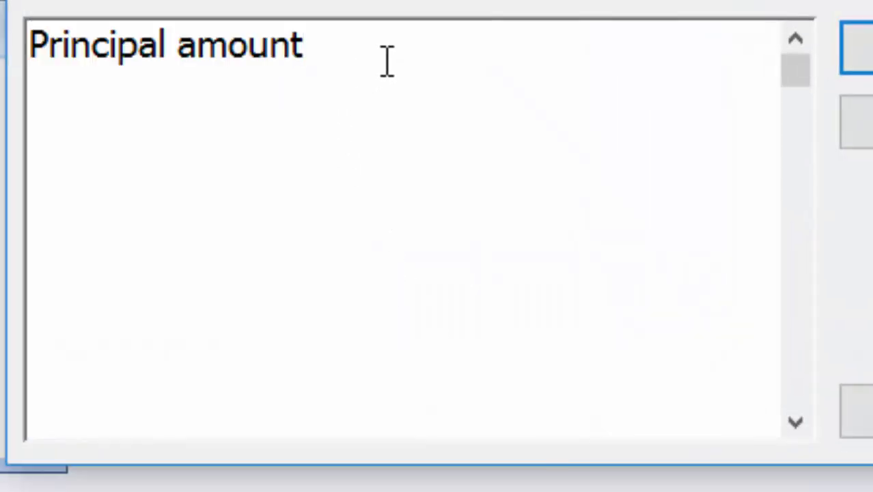
type(":")
type("ppm")
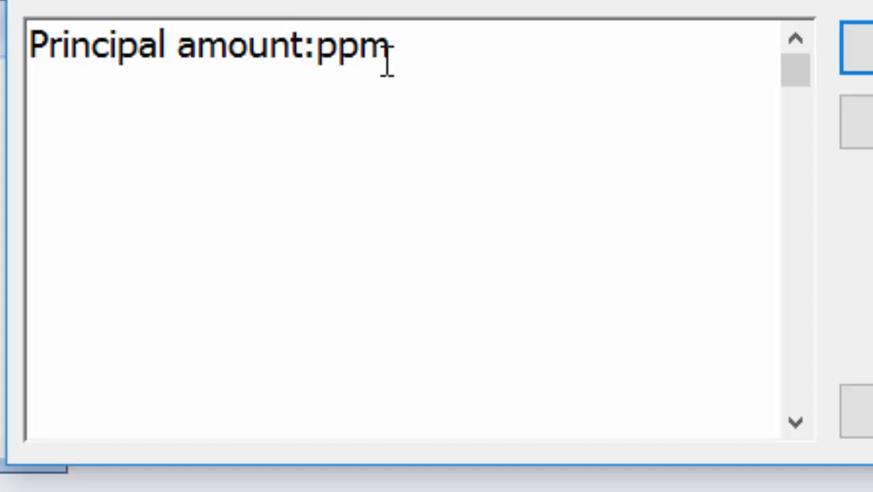
type("t")
type("(")
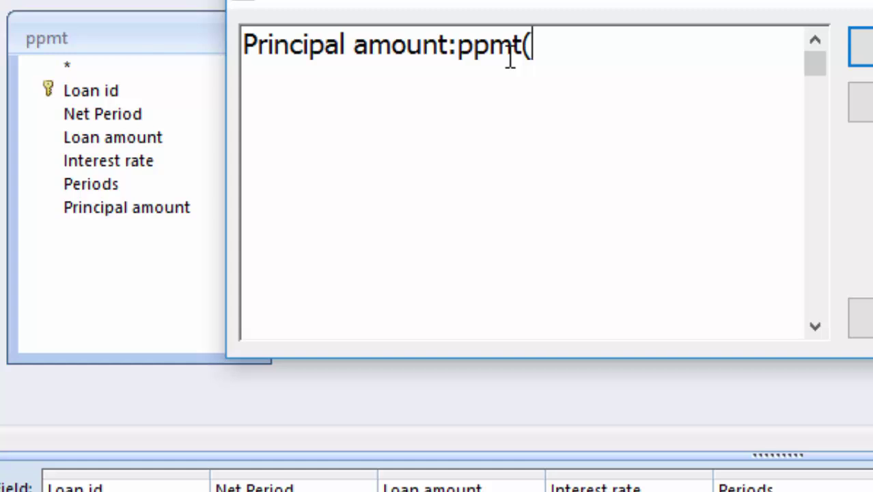
type("I")
type("n")
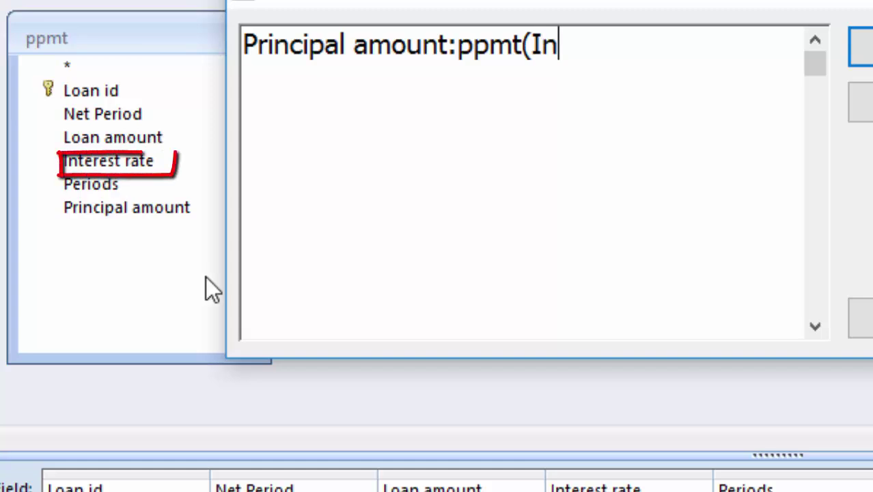
type("terest ")
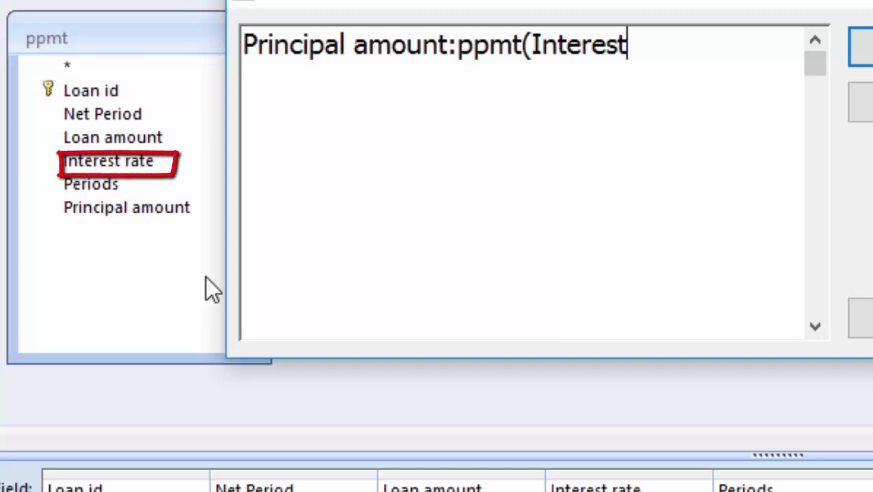
type("Rate")
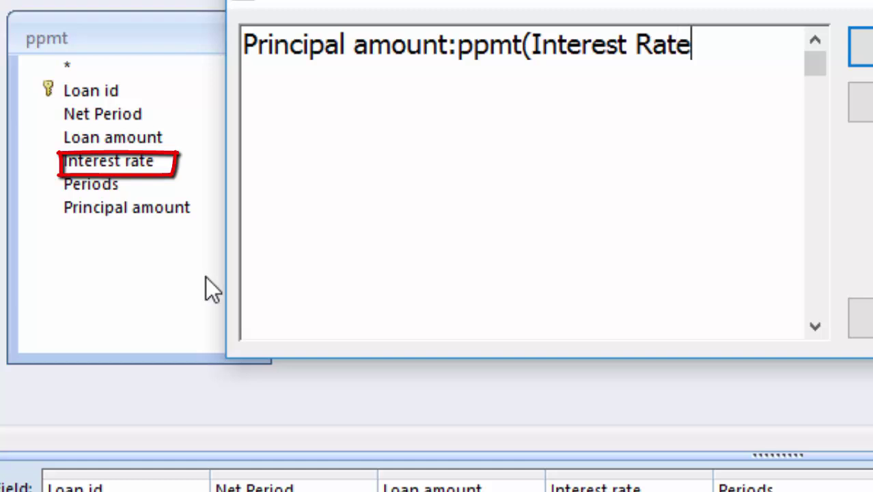
type("/12")
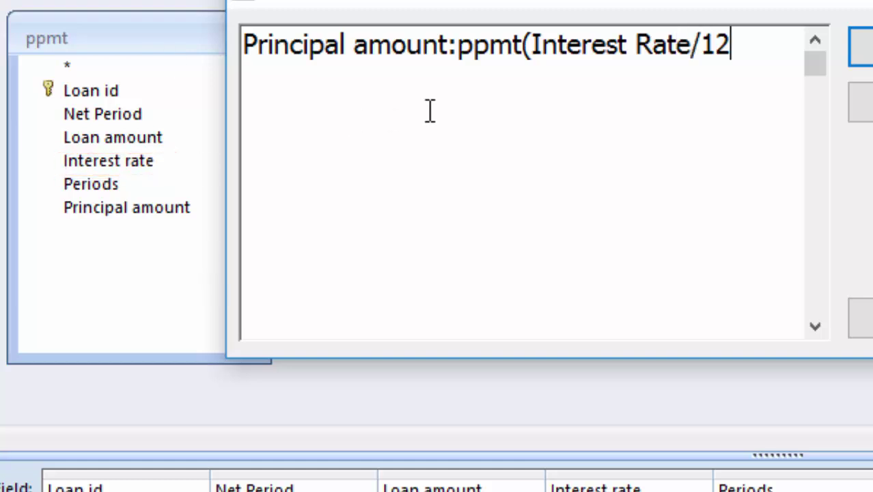
left_click(528, 44)
- Wrap Interest Rate in square brackets inside the ppmt expression
type("[")
key("Right")
key("Right")
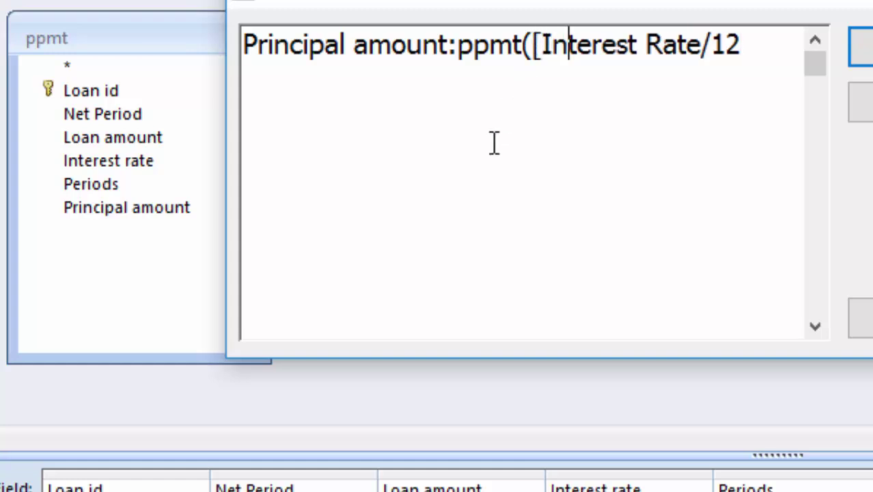
key("Right")
key("Right")
key("Right")
key("Right")
key("Right")
key("Right")
key("Right")
key("Right")
key("Right")
key("Right")
type("]")
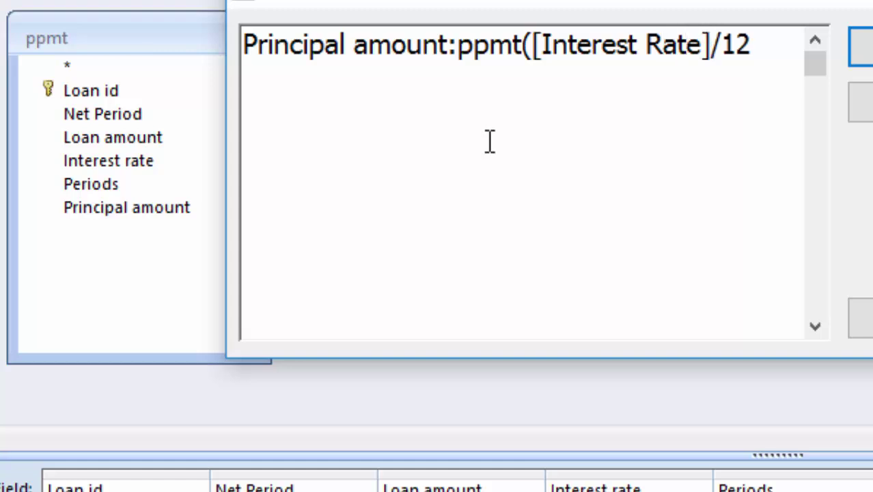
- Add [Periods] as the second ppmt argument, followed by a comma
left_click(765, 39)
type("Peri")
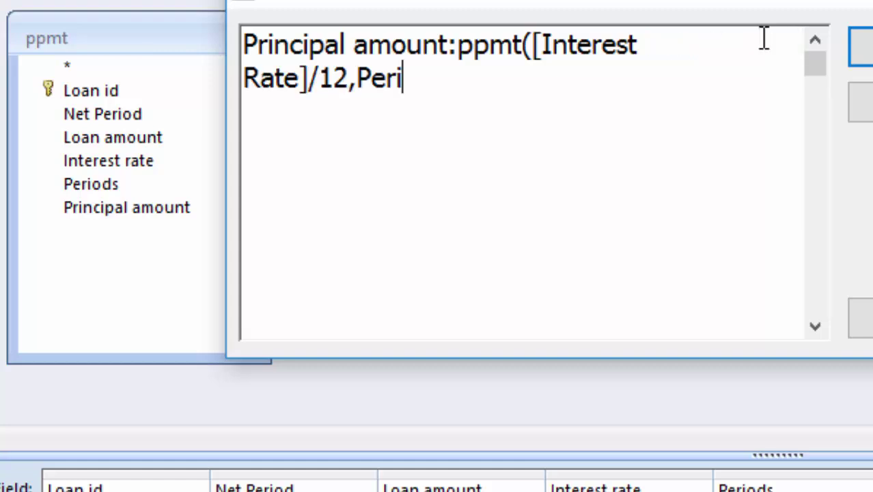
type("od")
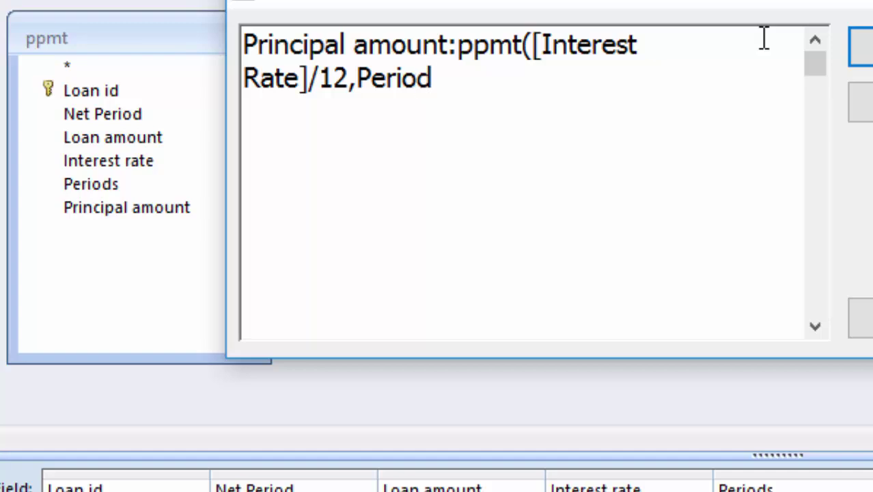
type("s")
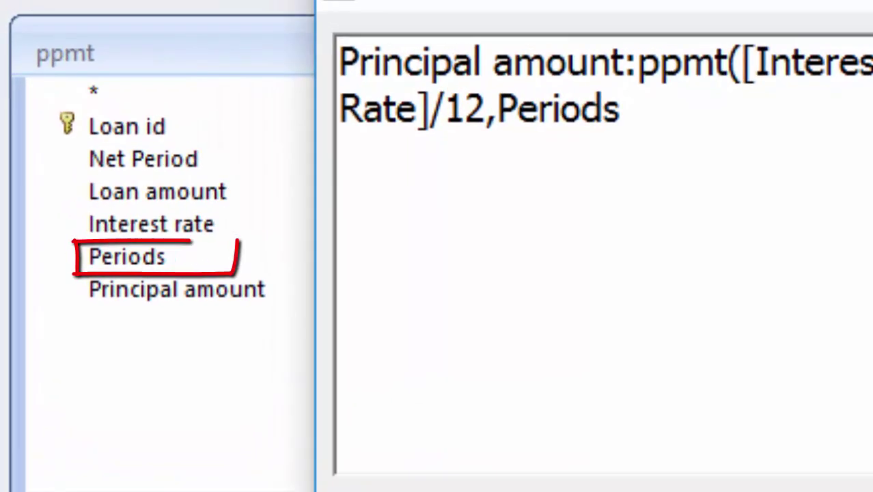
type("]")
key("Left")
key("Left")
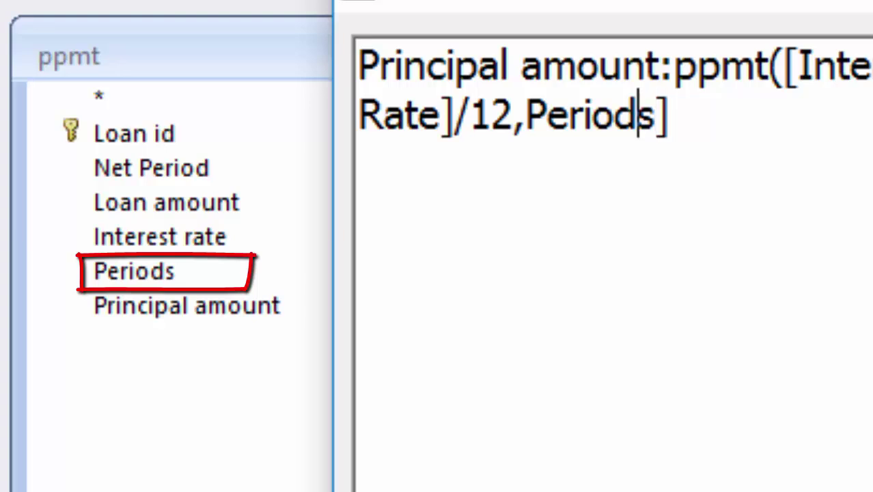
key("Left")
key("Left")
key("Left")
key("Left")
key("Left")
key("Left")
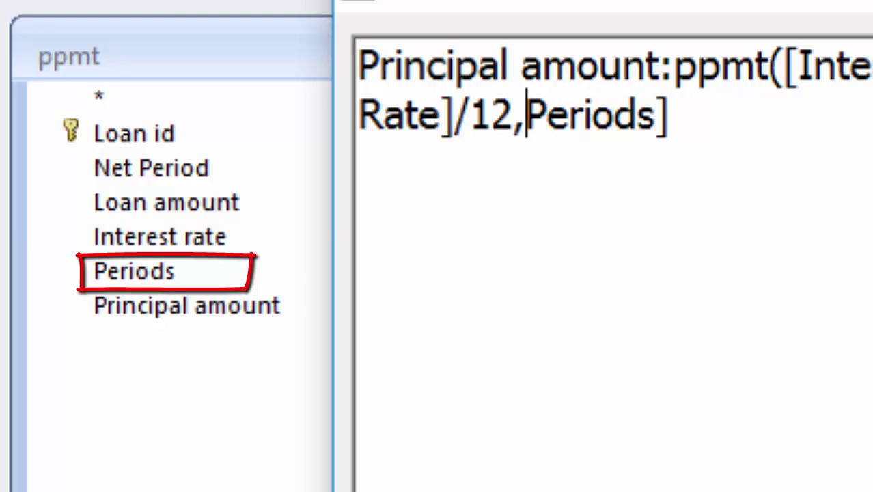
type("[")
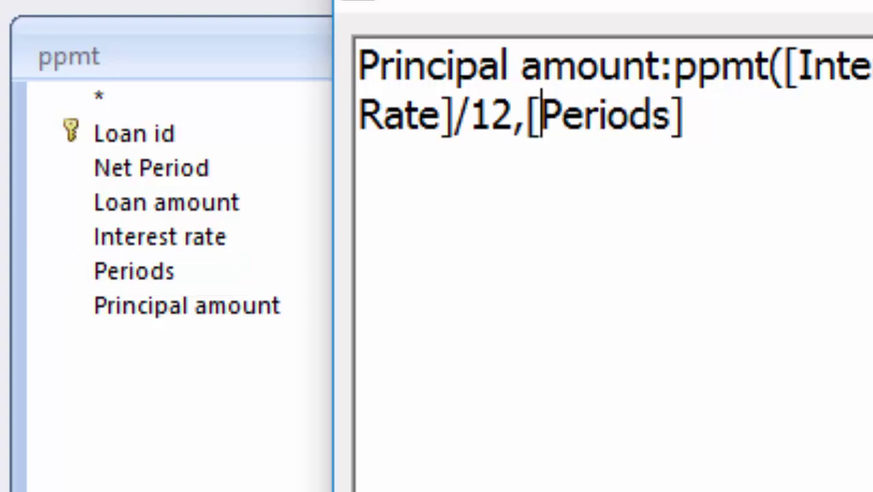
left_click(717, 117)
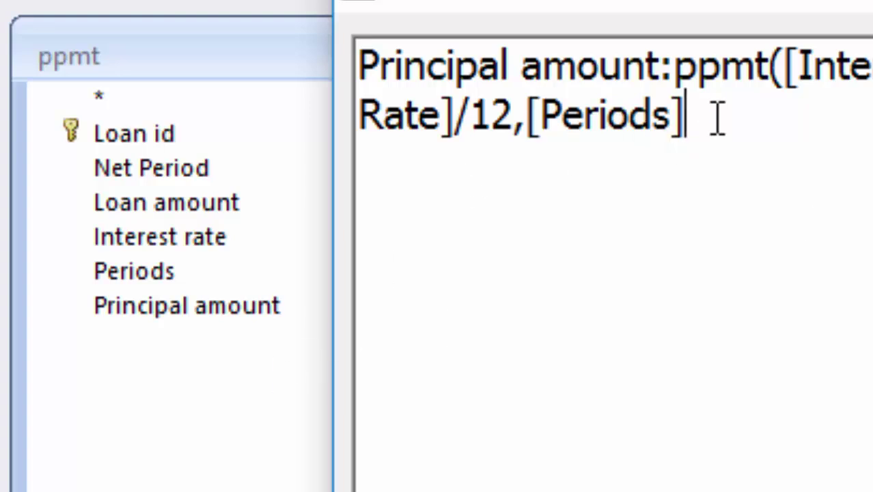
type(",")
- Finish the expression with [Net Period]*12, [Loan Amount] and 0, fixing the typos
type("2")
type("*12")
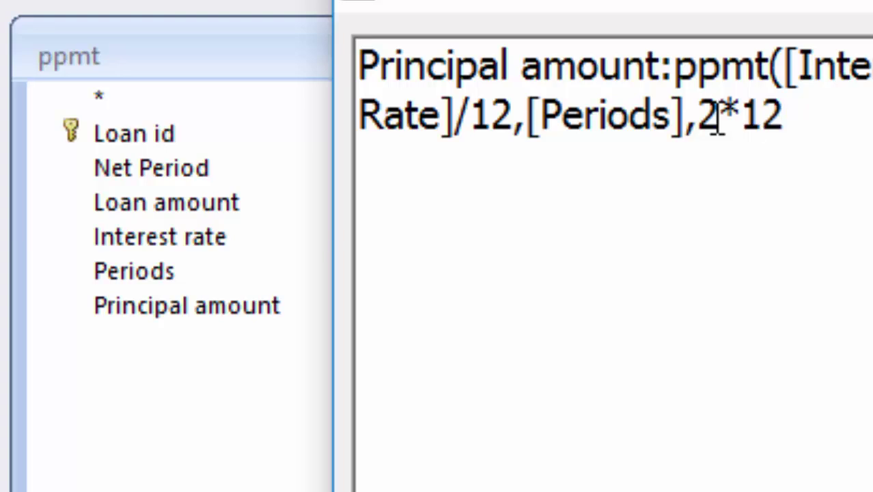
key("BackSpace")
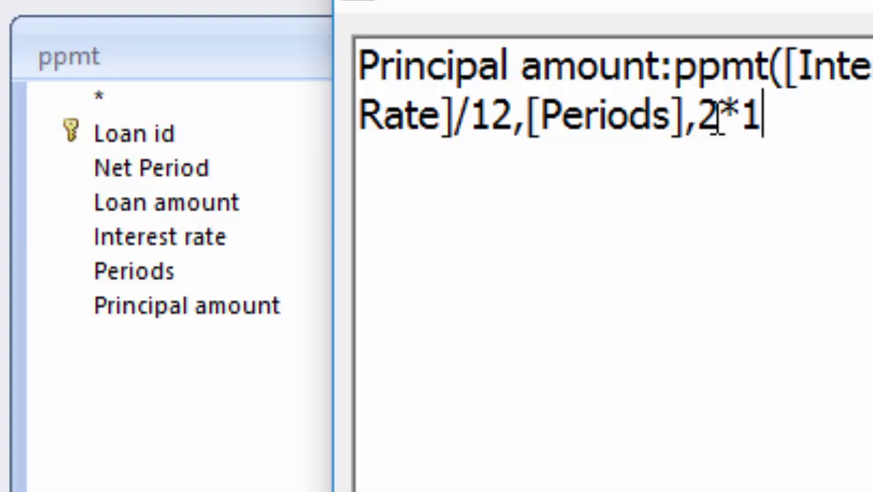
key("BackSpace")
key("BackSpace")
key("BackSpace")
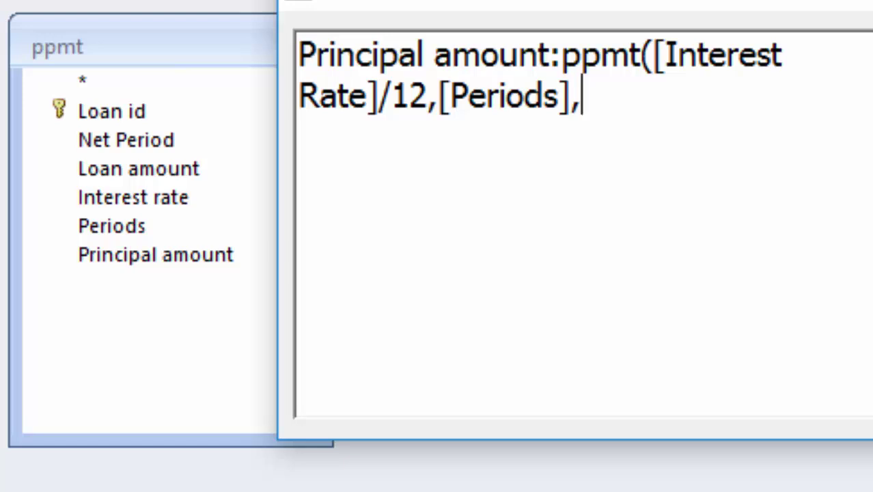
type("[Net ")
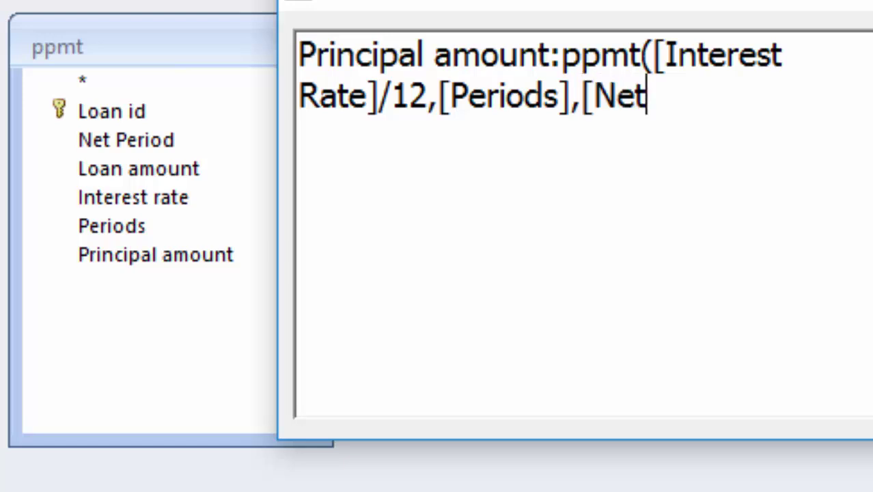
type("Peri")
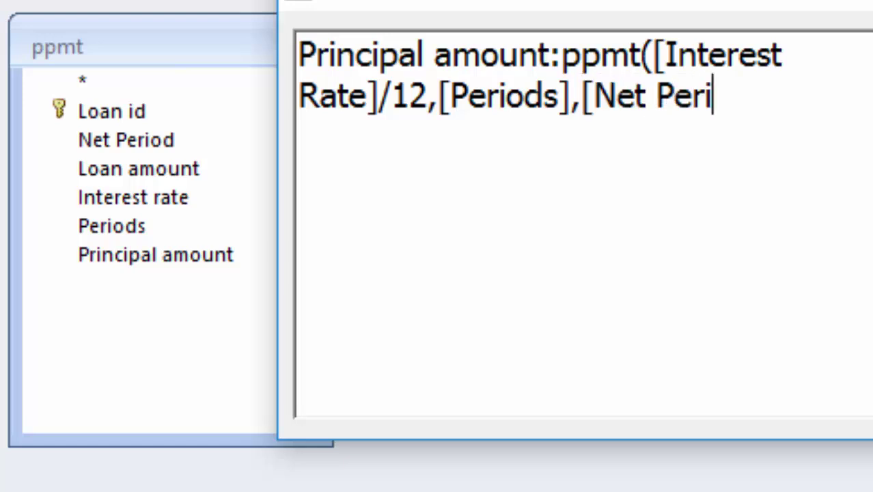
type("od")
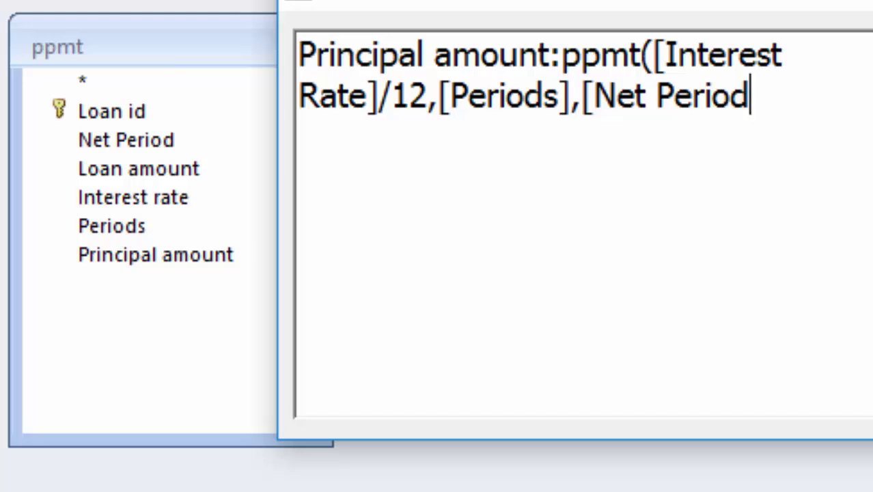
type("]")
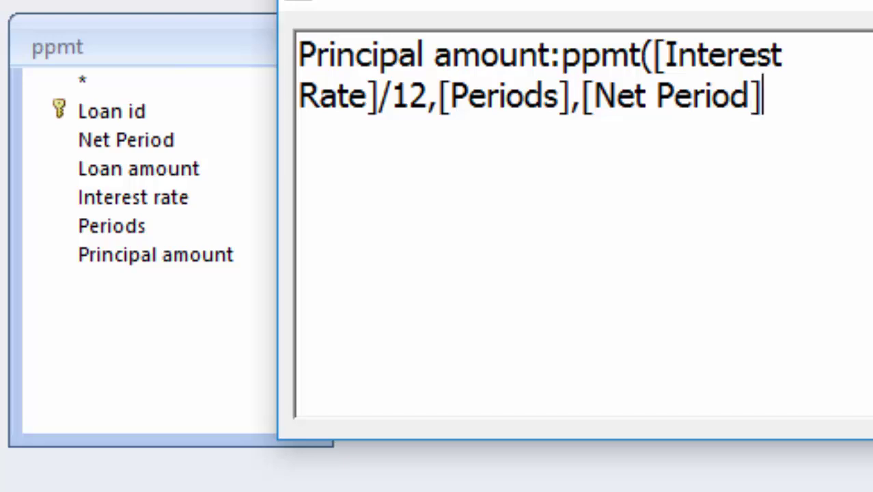
type("*")
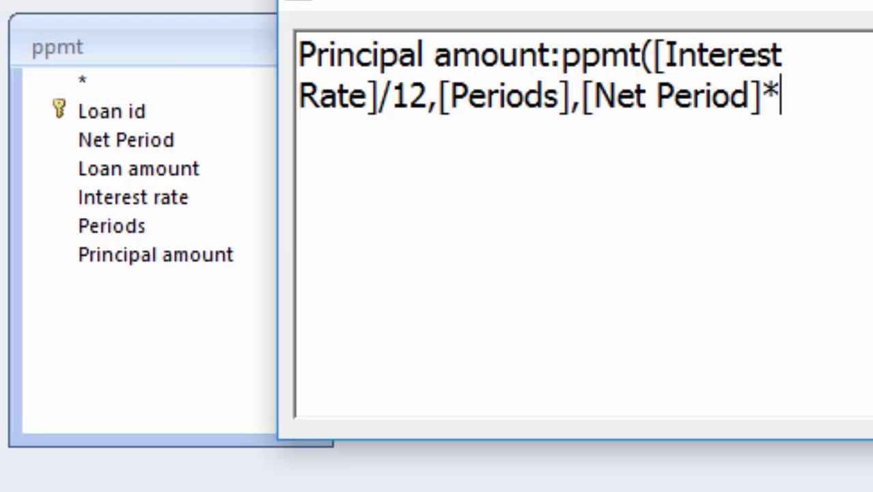
type("12,")
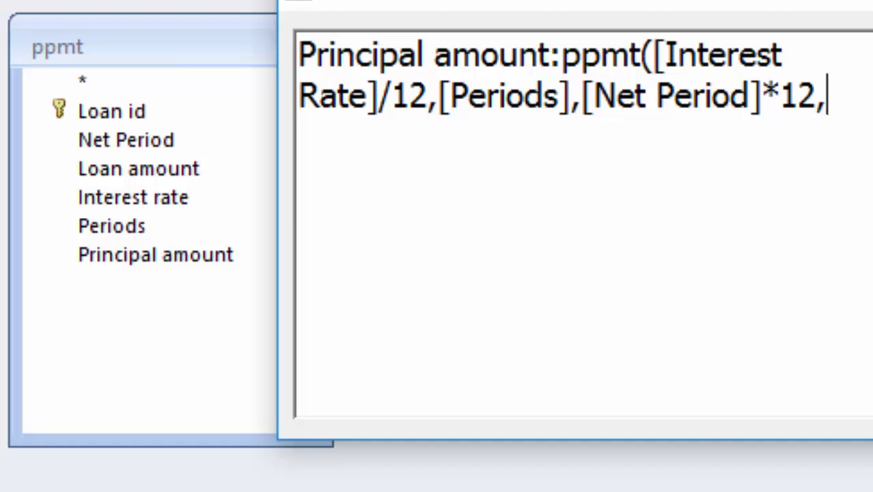
type("[Lo")
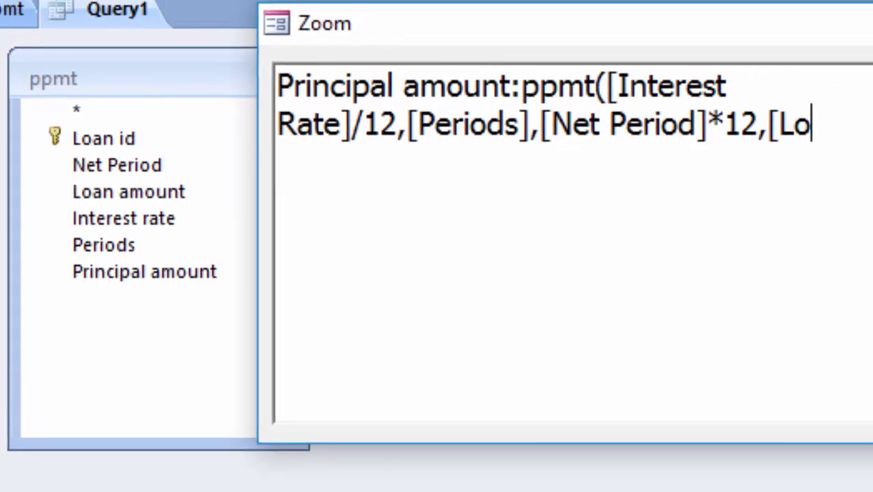
type("z")
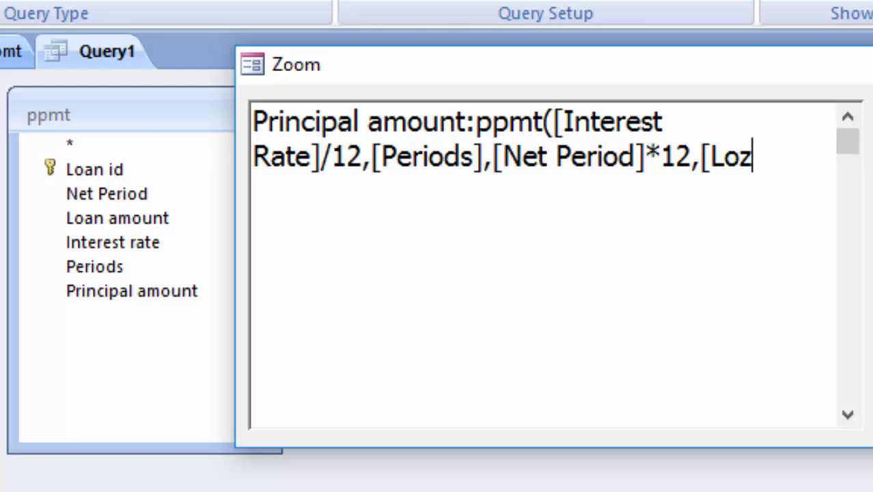
key("BackSpace")
type("ann")
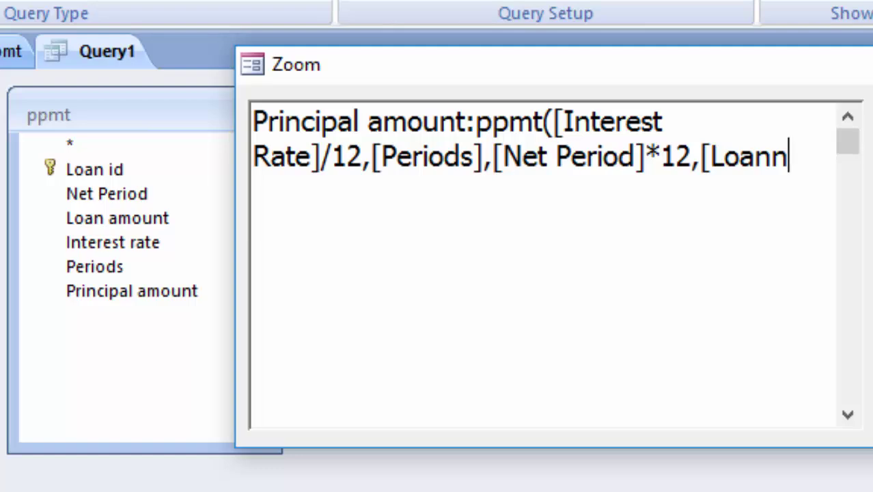
key("BackSpace")
type("Amount],0)")
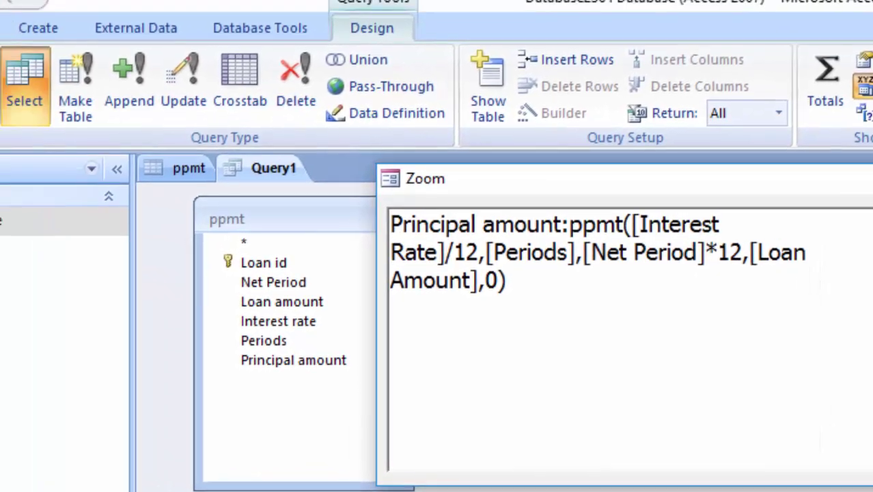
- Run the query and autofit Principal amount to show -1470.45669773443
key("Return")
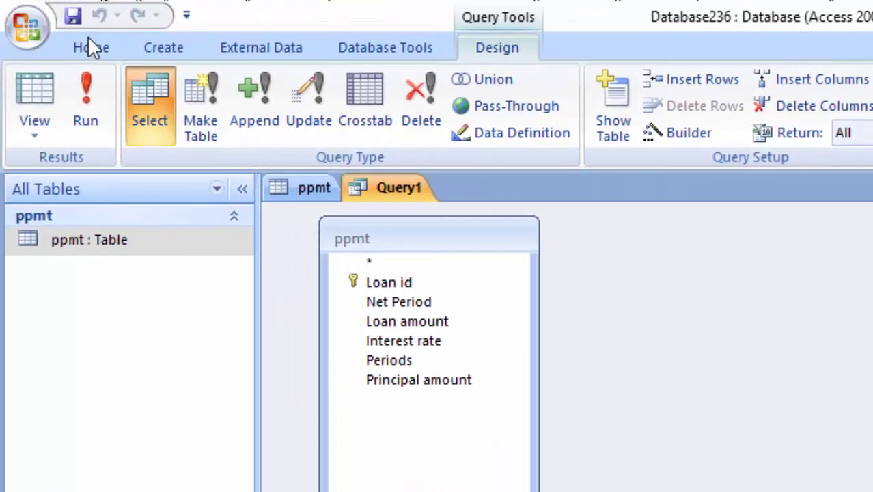
left_click(74, 78)
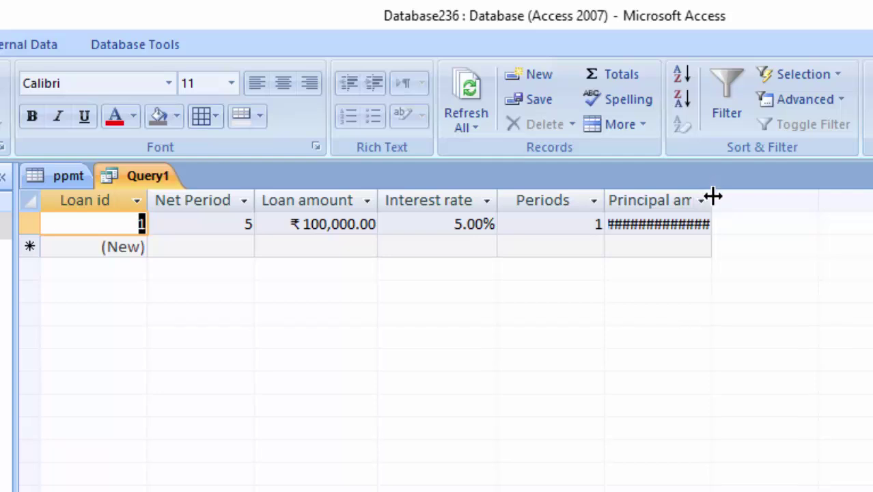
double_click(713, 198)
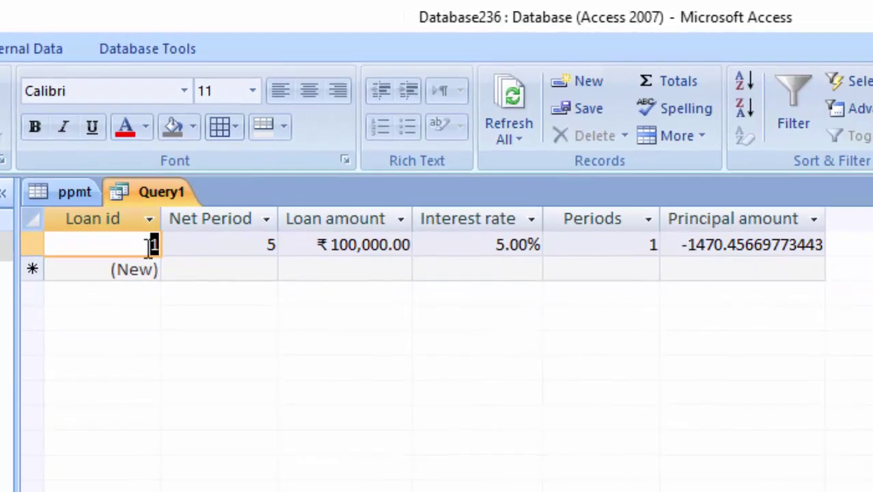
left_click(185, 269)
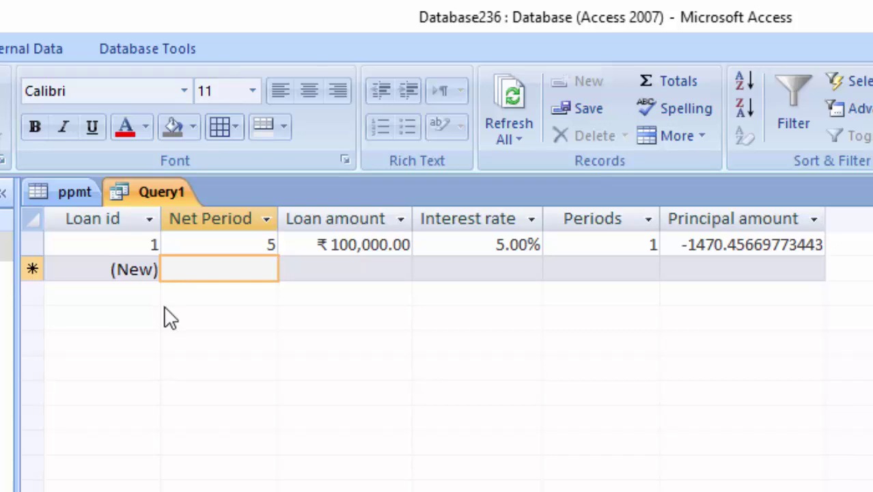
type("4")
- Enter the second loan: Net Period 4, amount 10000, rate 12, Periods 1
key("Tab")
type("1")
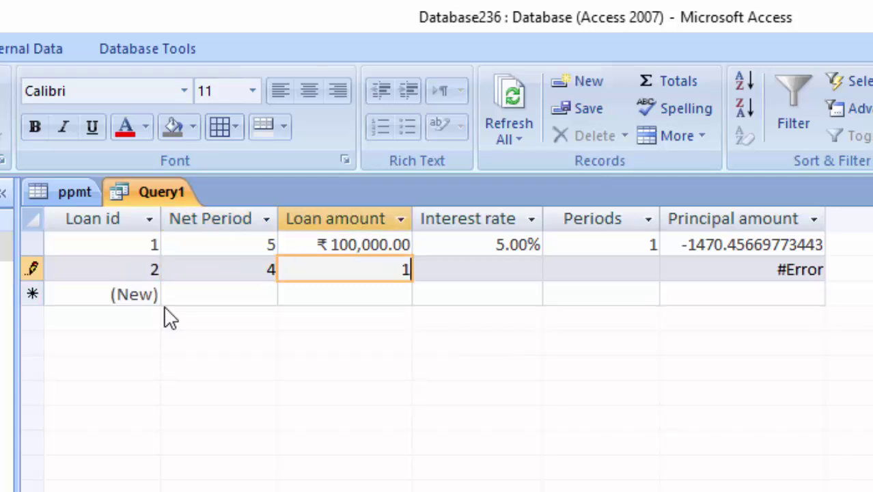
type("00")
type("0")
type("0")
key("Tab")
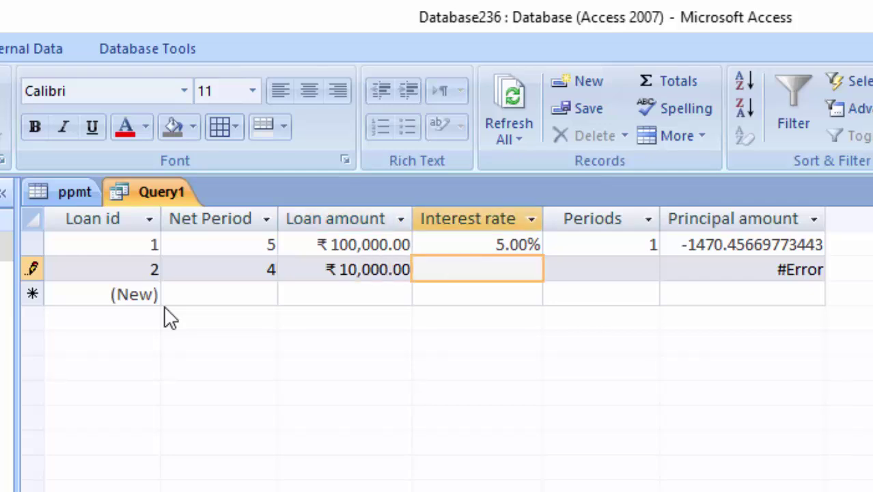
type("12")
key("Tab")
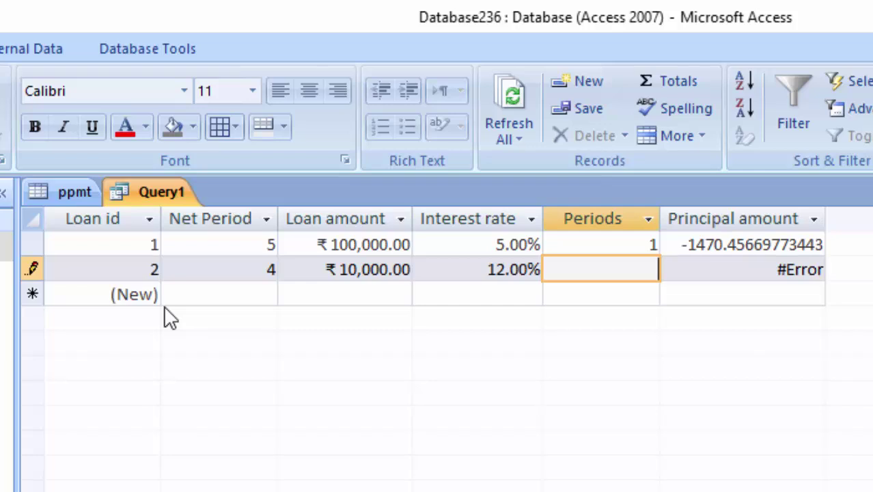
type("1")
key("Tab")
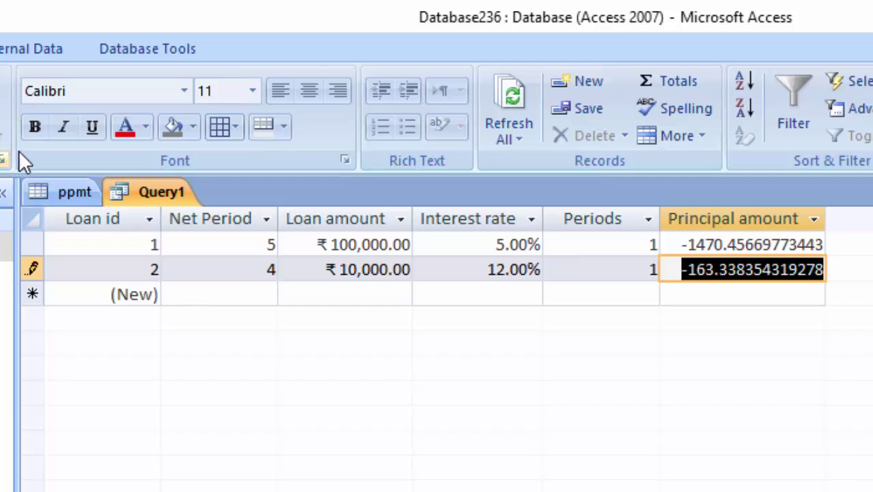
- Bold the datasheet text and launch the Form Wizard from More Forms
left_click(36, 127)
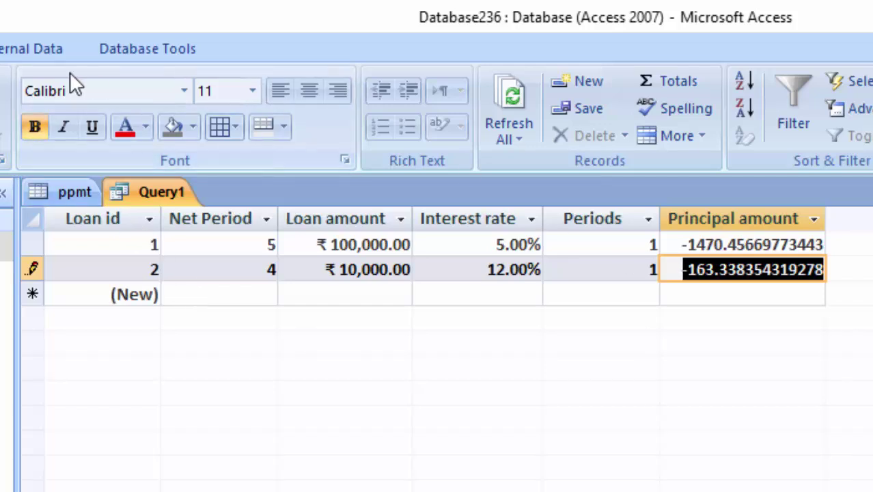
left_click(4, 48)
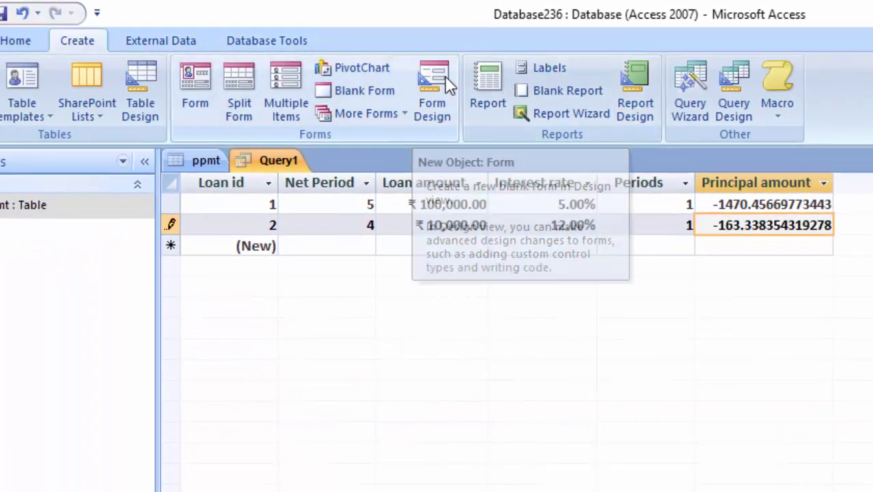
left_click(441, 99)
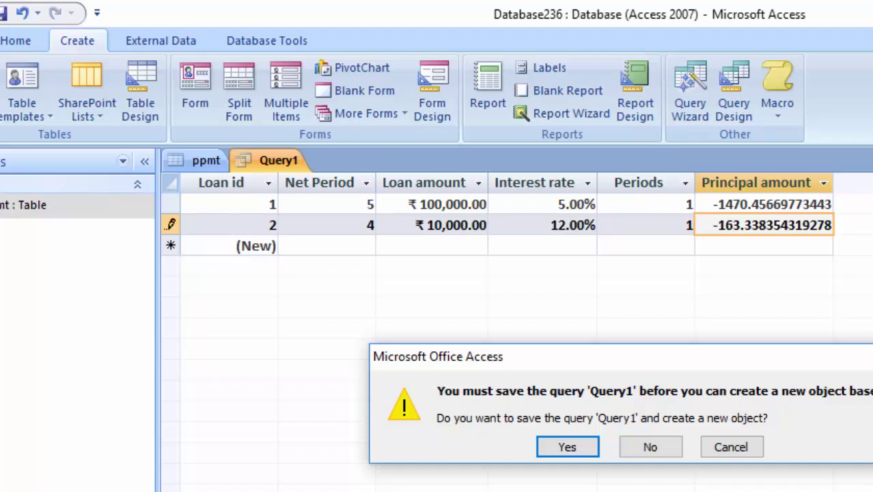
key("Escape")
left_click(376, 114)
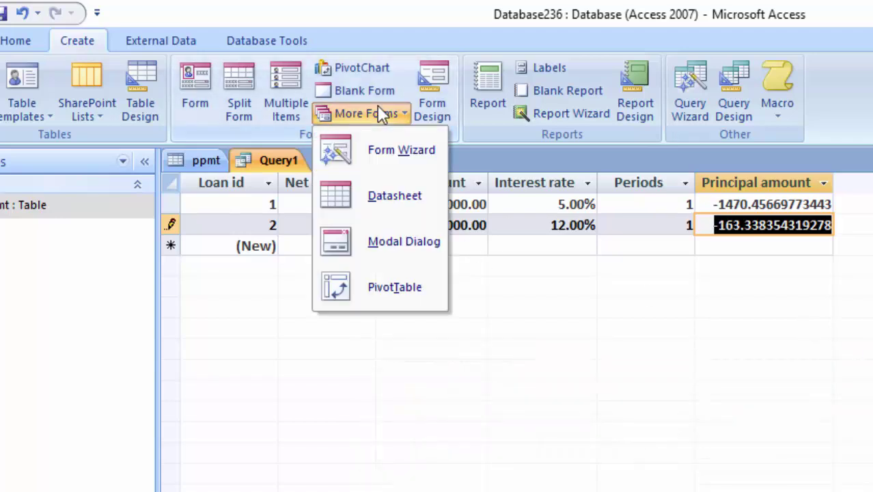
left_click(386, 151)
- Save the query as 'Principal Amount calculator' when prompted
left_click(589, 448)
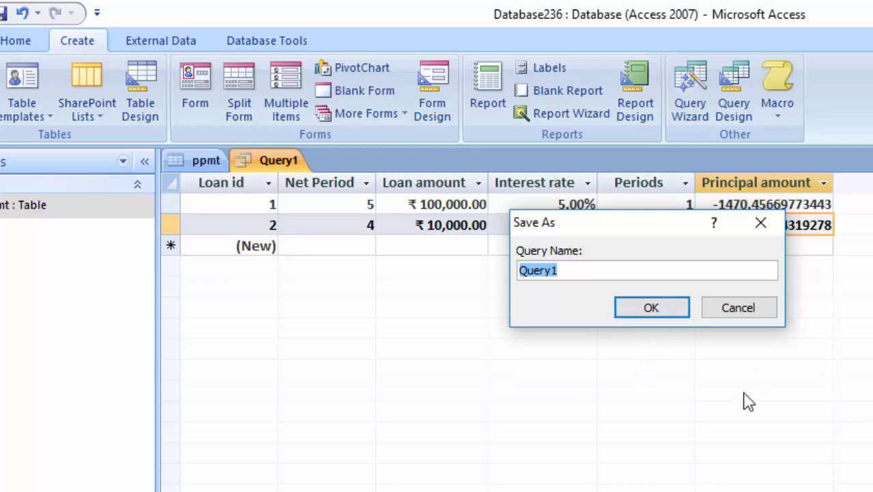
key("BackSpace")
type("Loa")
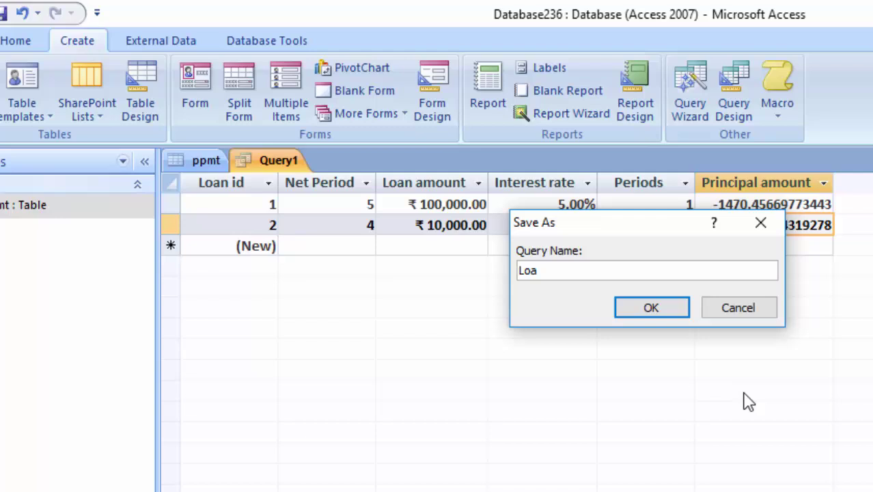
key("BackSpace")
type("ncipal Amount calculator")
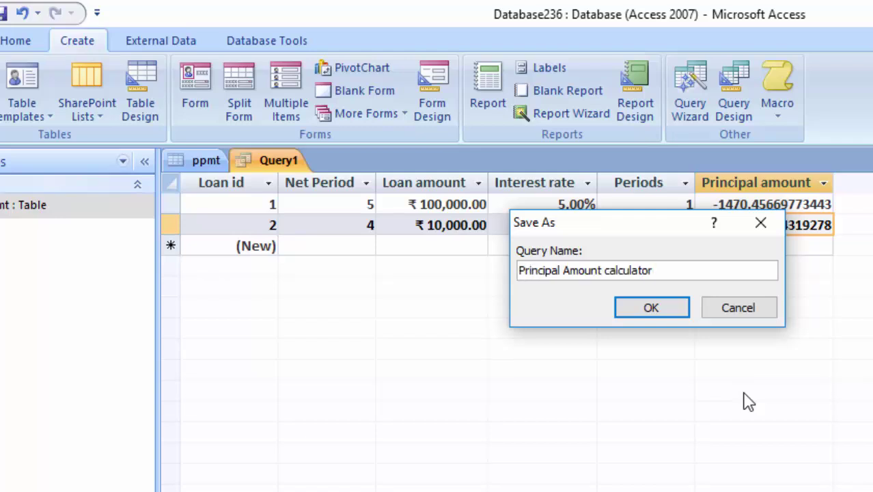
key("Return")
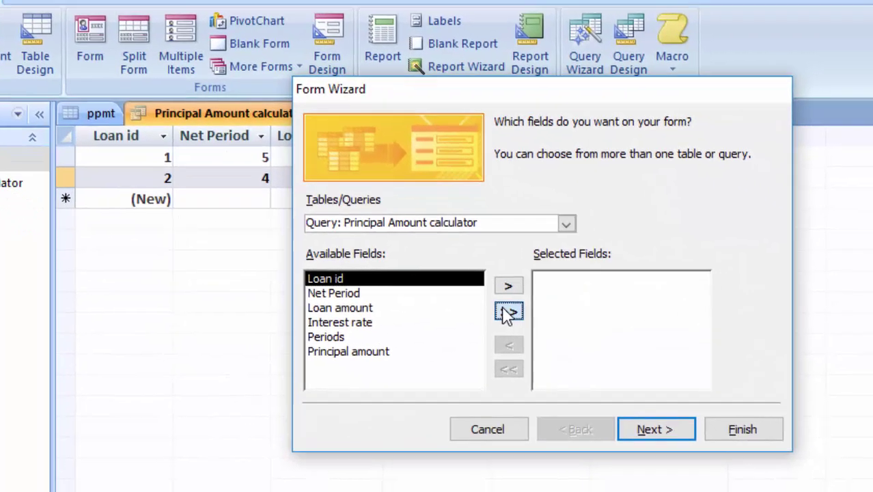
- Build the form with all six fields, Tabular layout and Metro style
left_click(613, 358)
left_click(576, 391)
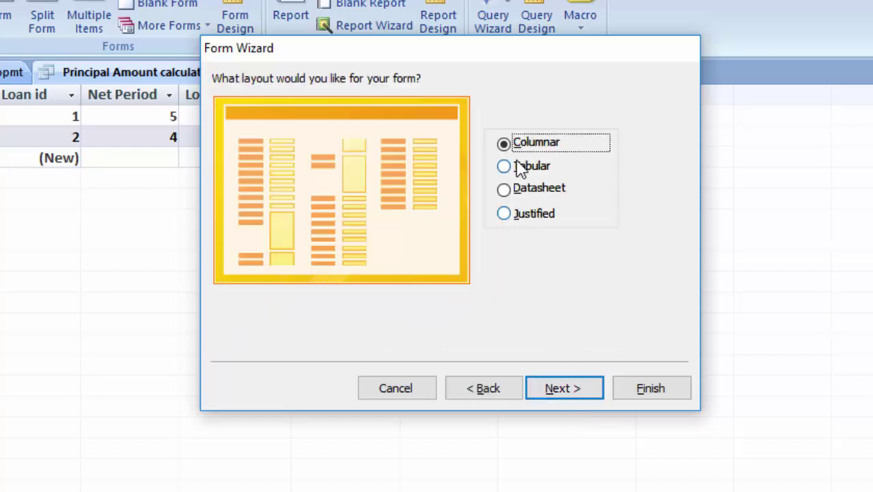
left_click(519, 170)
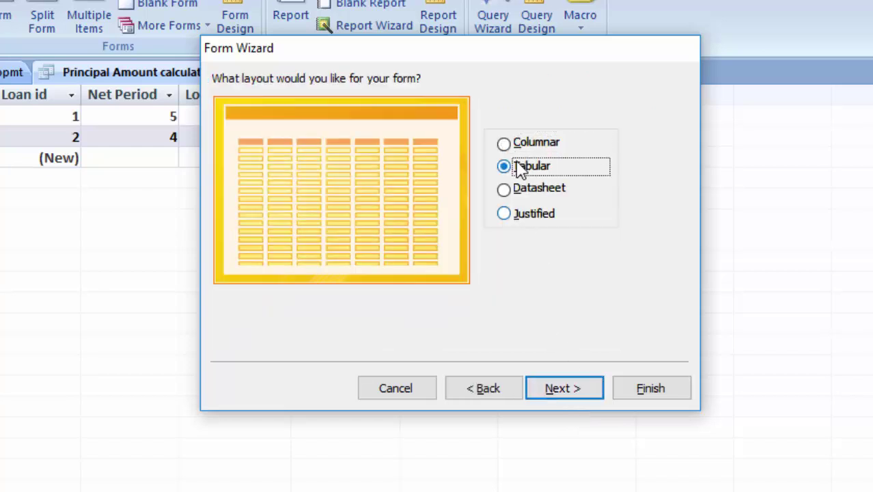
left_click(588, 386)
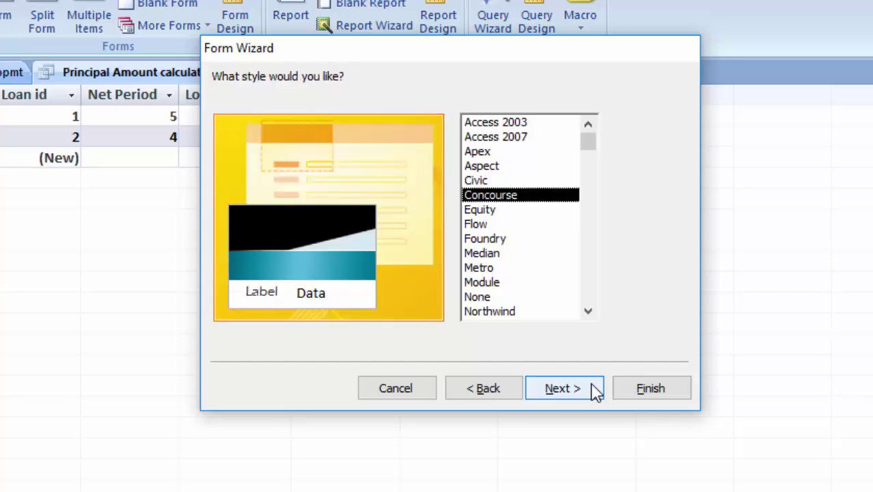
left_click(482, 269)
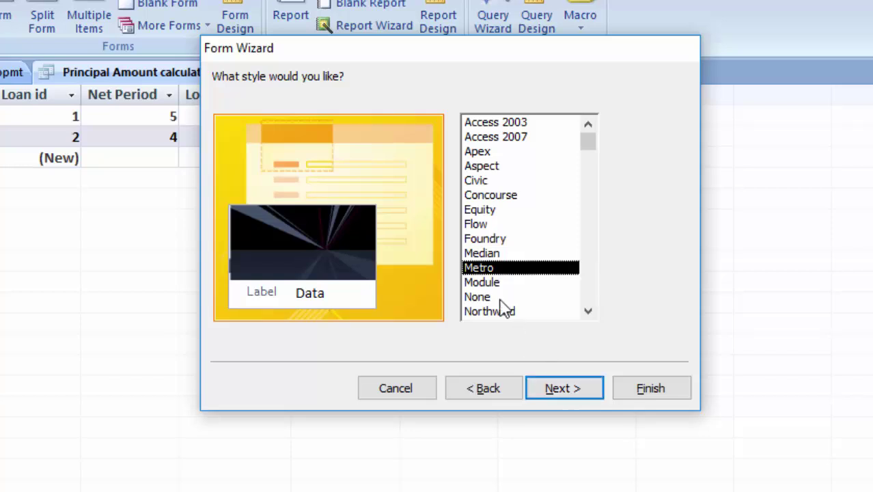
left_click(489, 282)
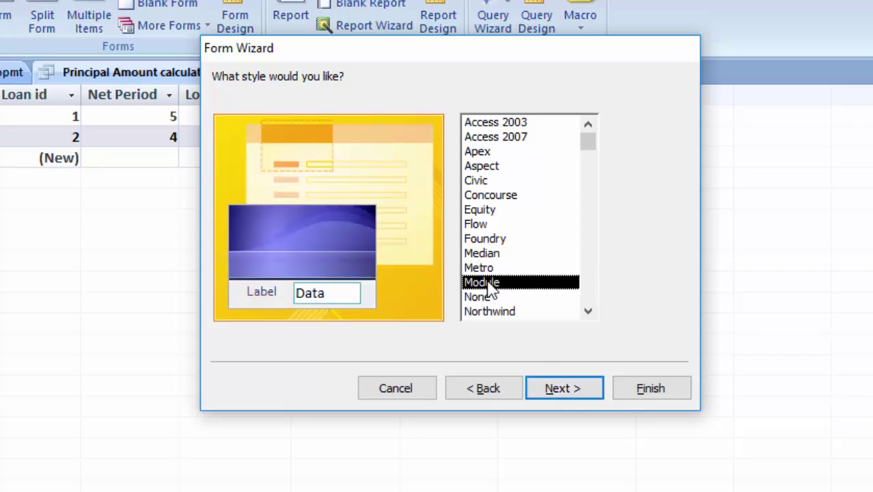
left_click(492, 268)
left_click(493, 253)
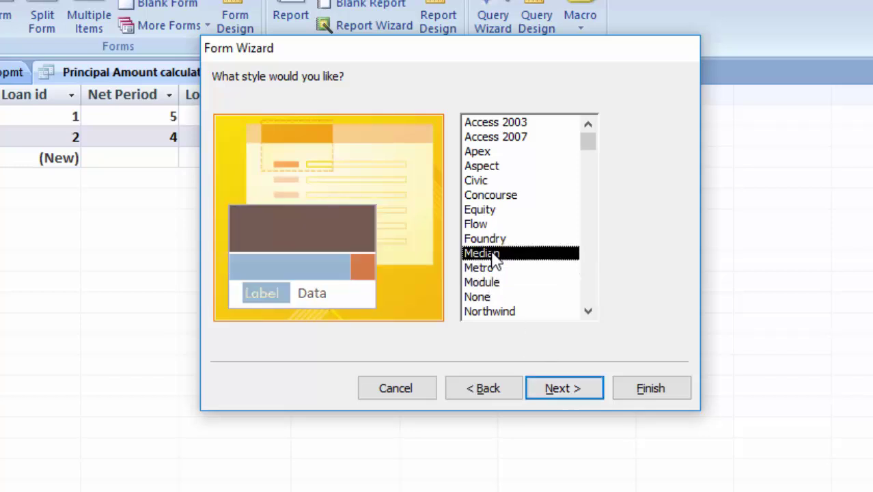
left_click(492, 268)
left_click(557, 391)
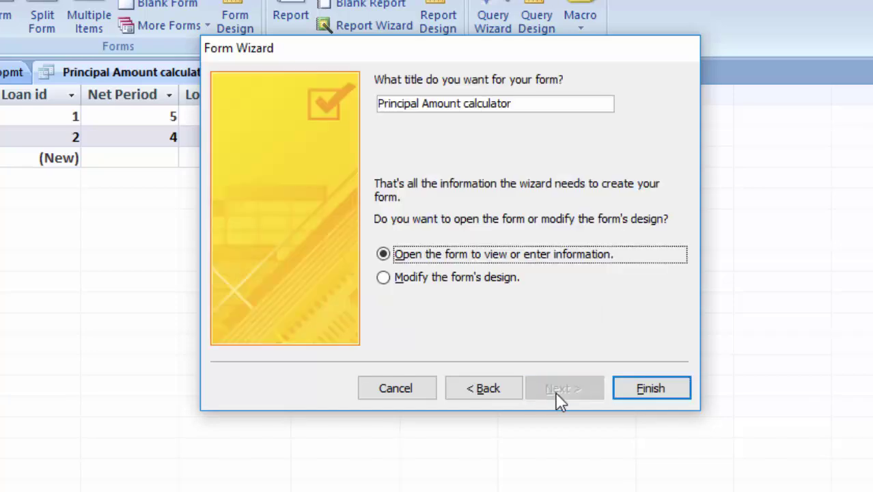
left_click(655, 389)
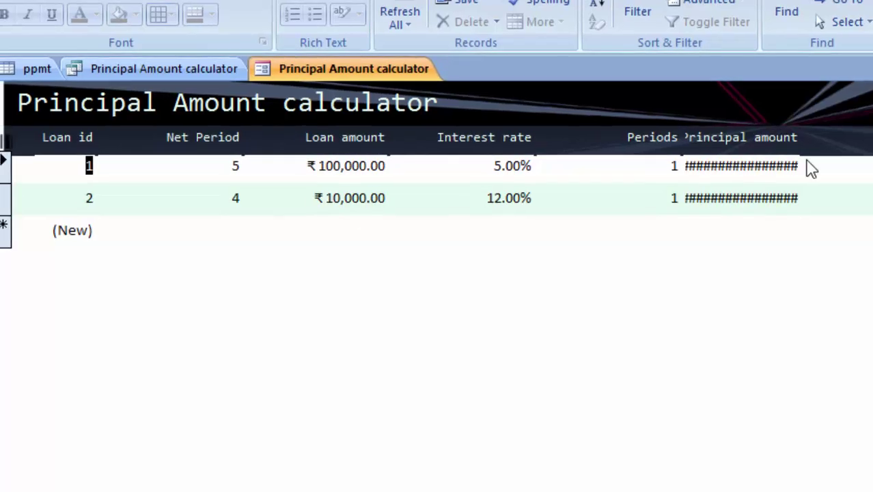
- In Design view, enlarge the Detail section and widen the Principal amount box and form
left_click(22, 65)
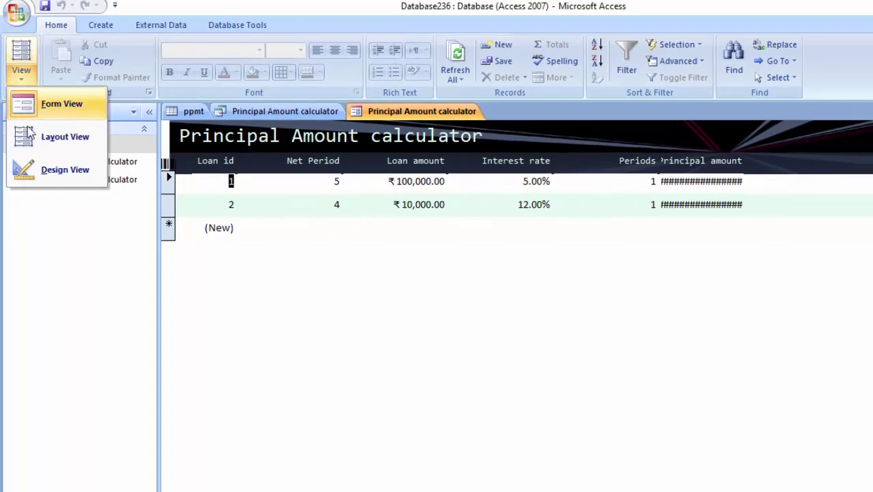
left_click(44, 174)
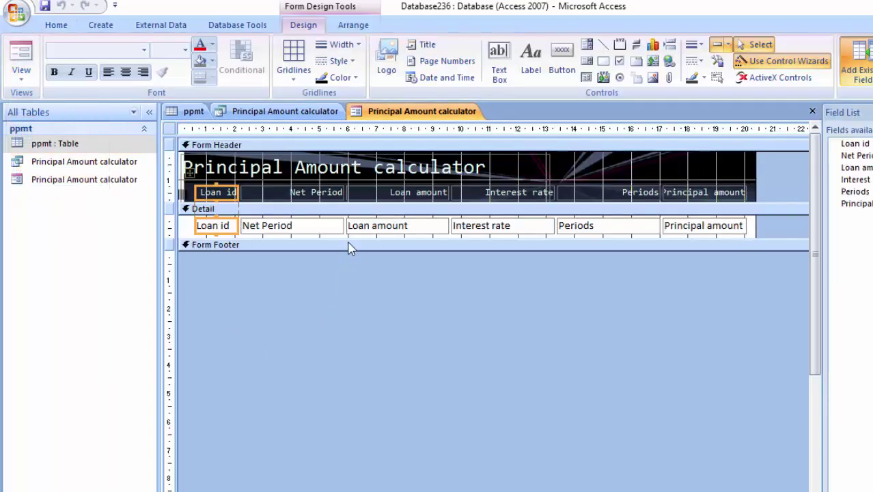
left_click_drag(351, 239, 356, 272)
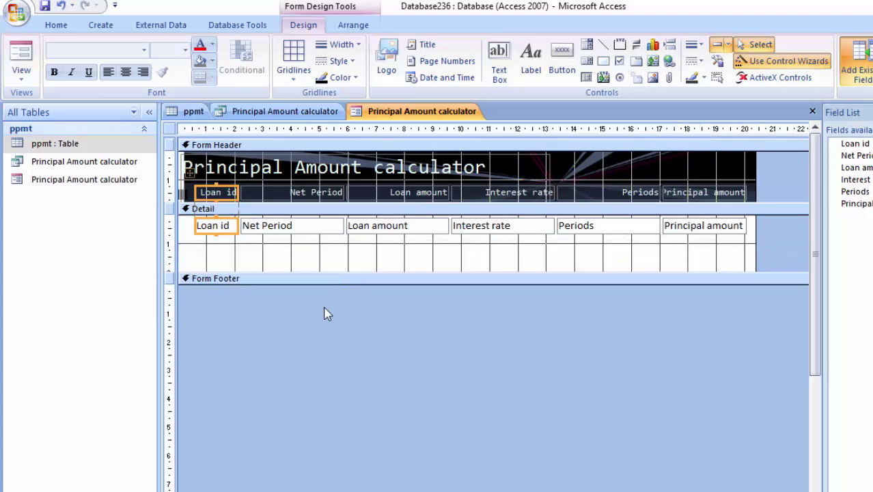
left_click(737, 231)
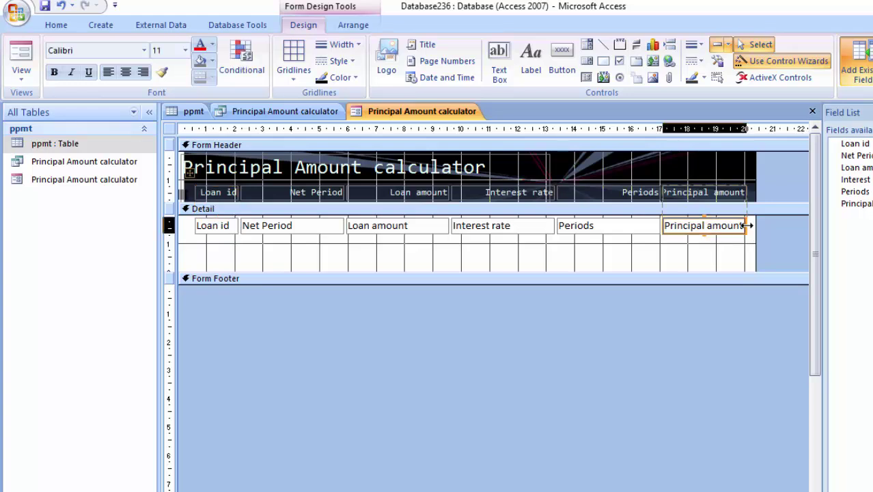
left_click_drag(750, 226, 754, 225)
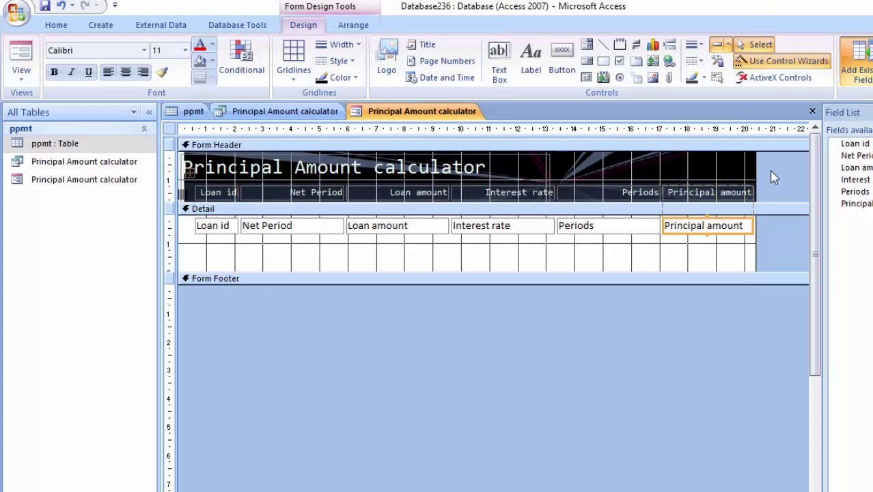
left_click_drag(756, 188, 791, 192)
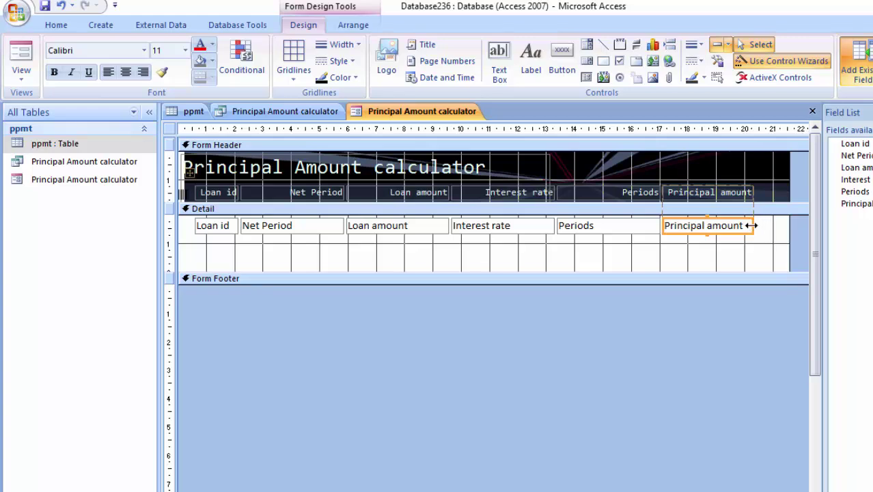
left_click_drag(752, 226, 771, 226)
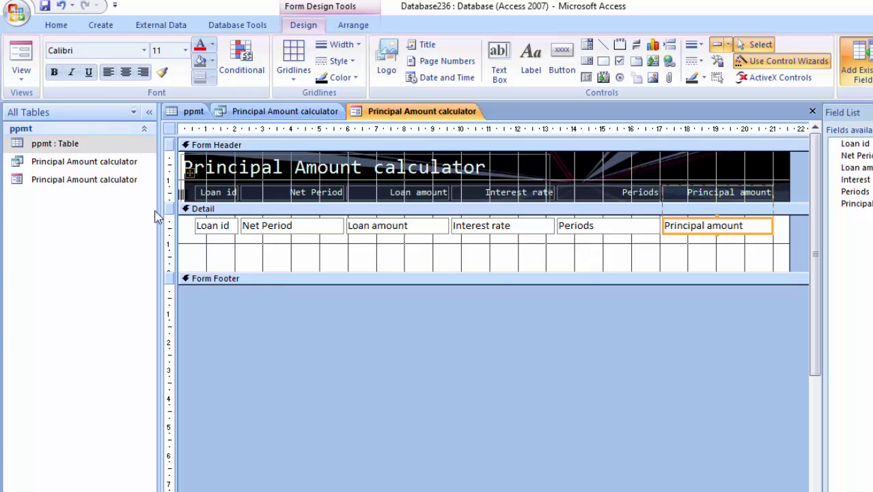
left_click(21, 59)
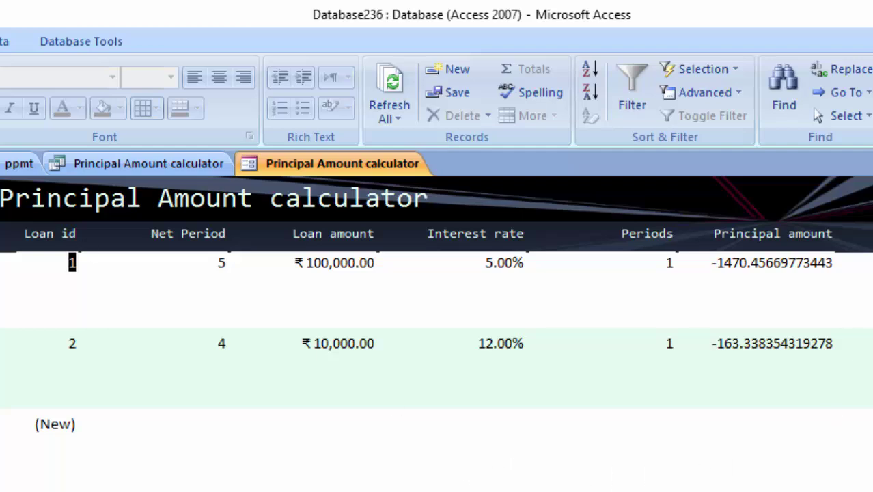
- Apply Both gridlines to every control on the form and return to Form View
key("ctrl+period")
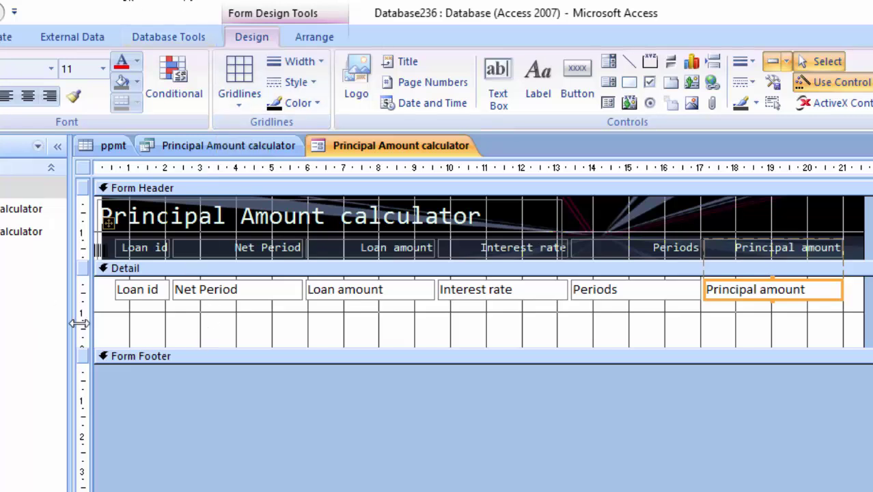
left_click(151, 336)
left_click(150, 328)
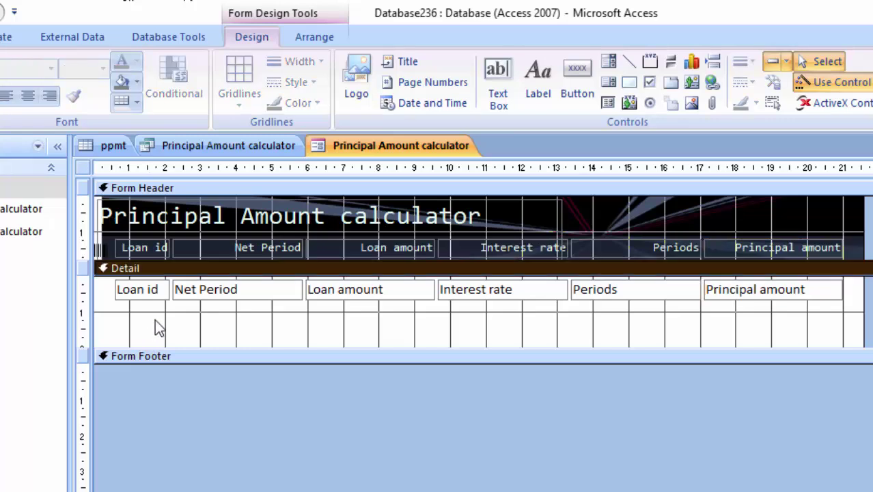
key("ctrl+a")
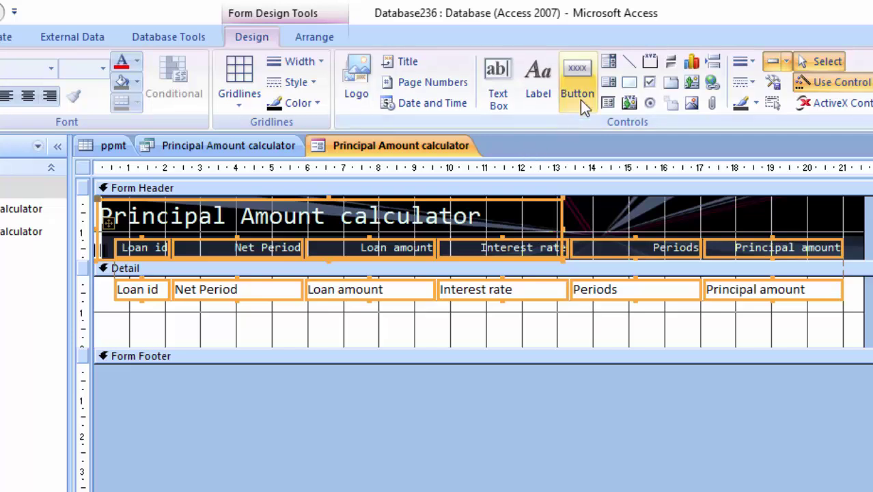
left_click(238, 73)
left_click(239, 136)
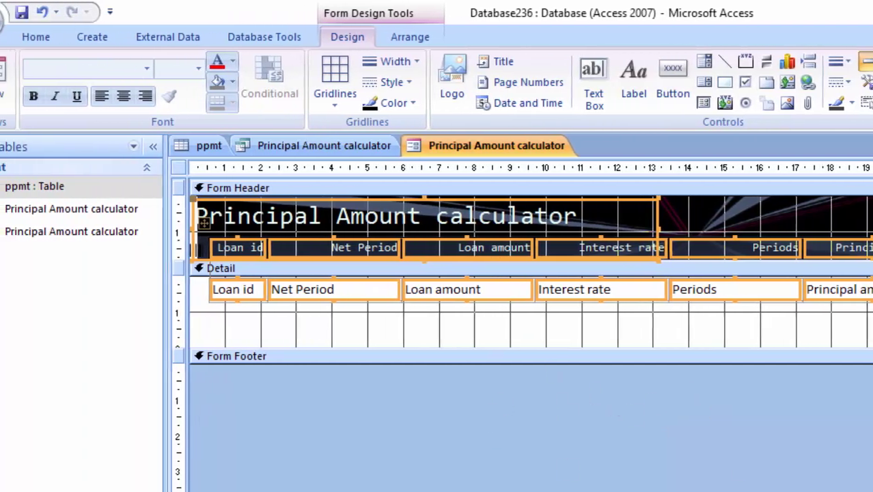
left_click(0, 37)
left_click(0, 80)
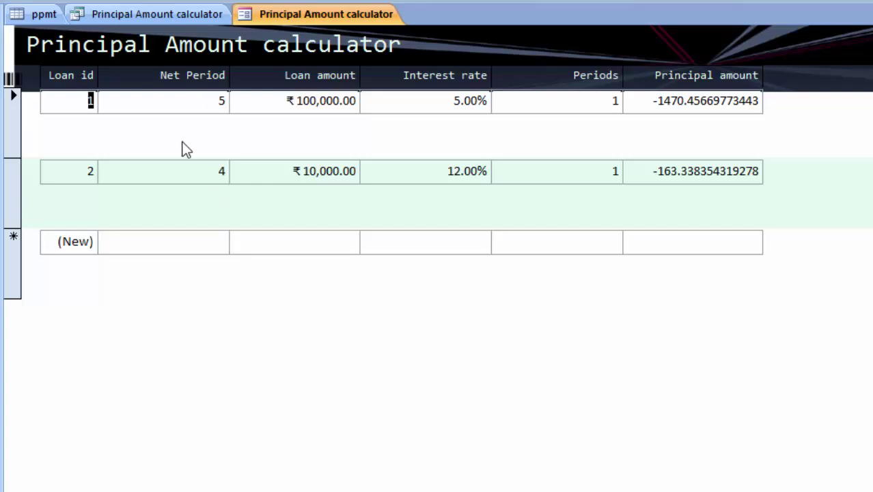
- Enter a loan of ₹1,000,000 at 17.5% with net period 1 and 1 period, giving principal -76858.87
left_click(137, 239)
type("1")
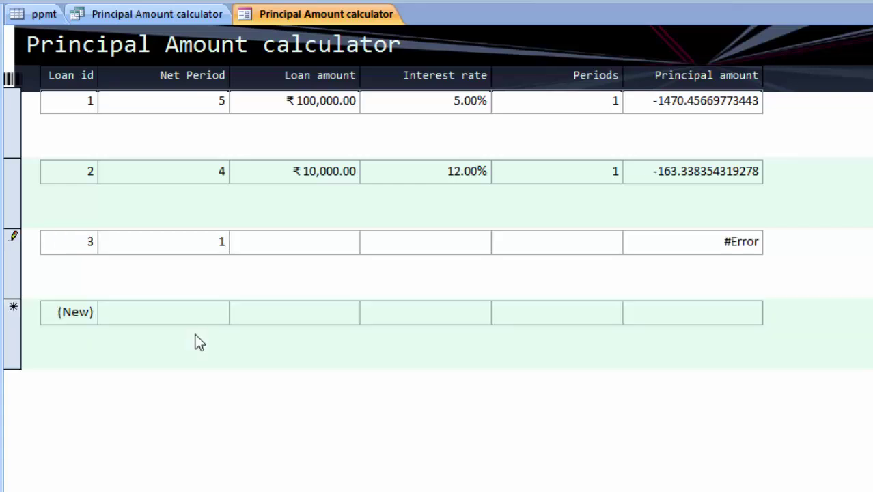
key("Tab")
type("00")
type("0,")
type("0")
type("000")
key("Tab")
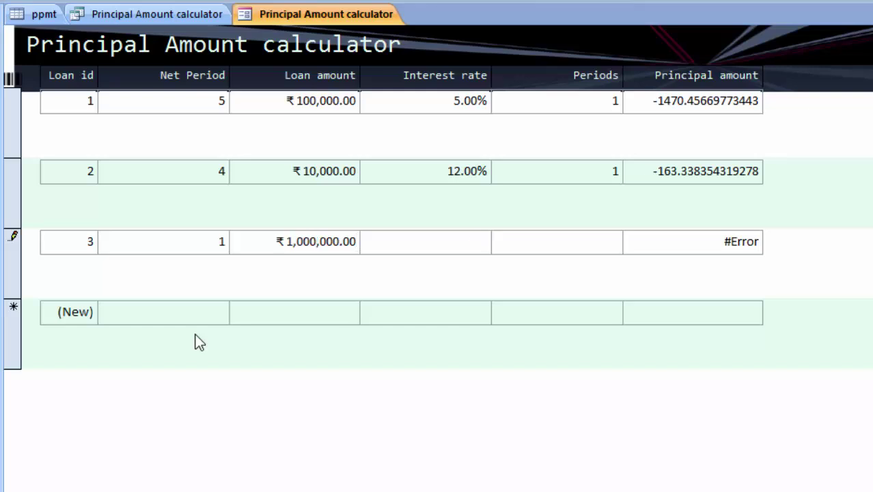
type("17")
type(".5")
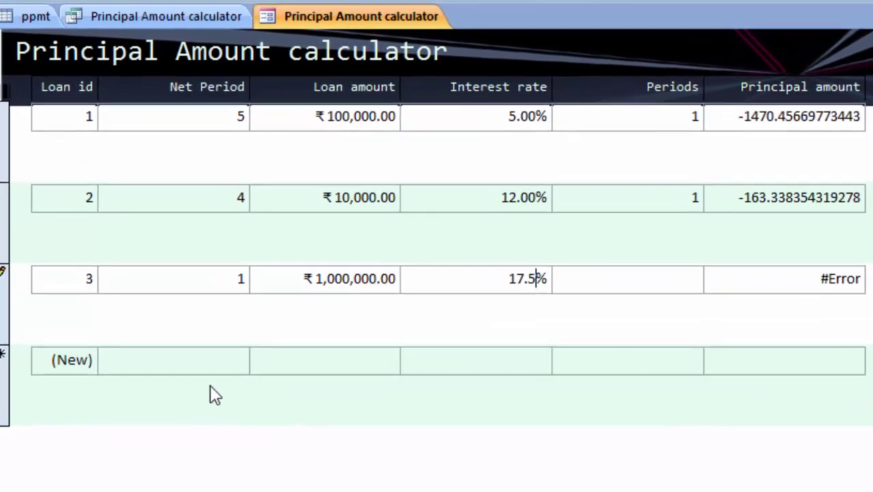
key("Tab")
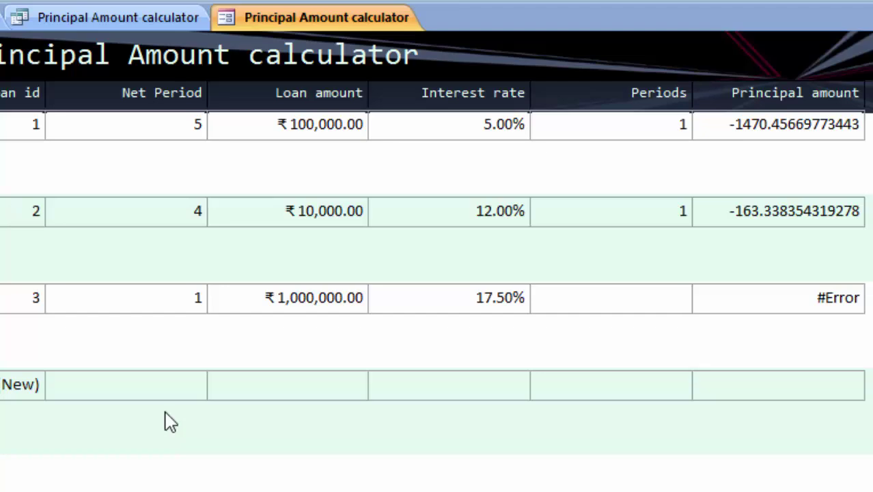
type("1")
key("Tab")
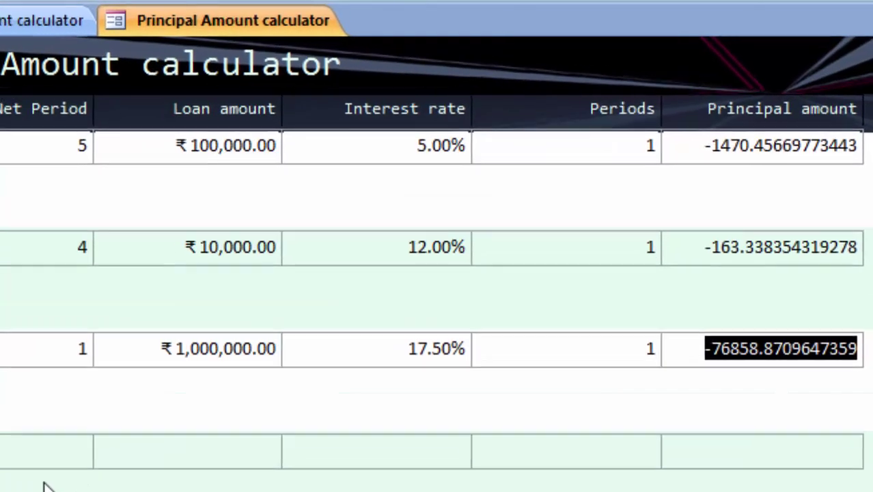